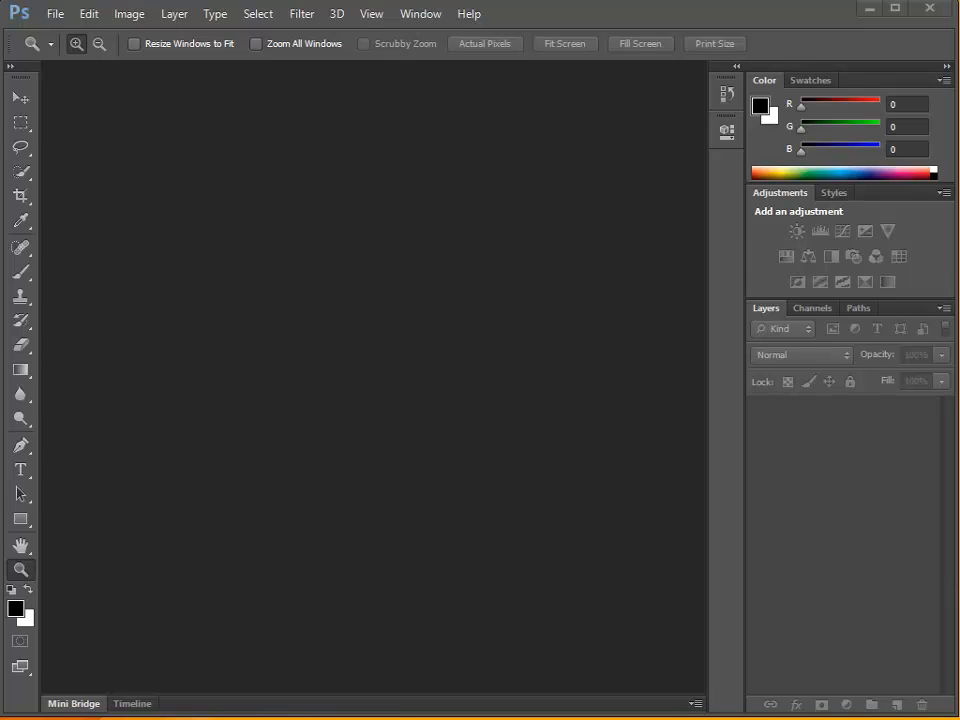
# Explore the workspace by comparing the Crop, Brush and Spot Healing Brush options, the brush variants, and the available command lists.
pyautogui.press('c')
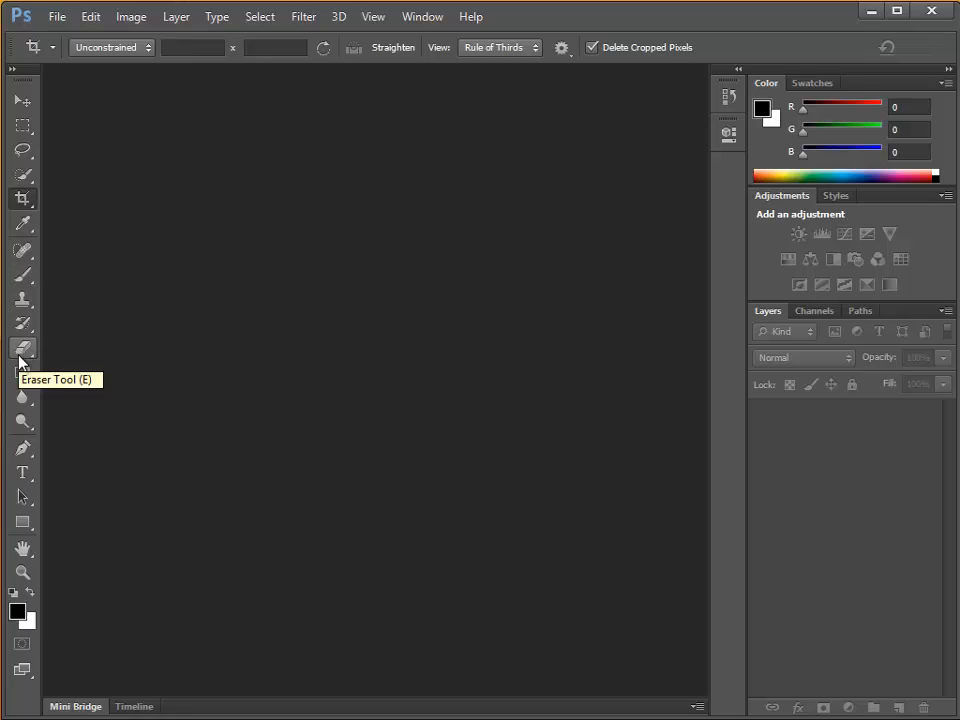
pyautogui.click(23, 279)
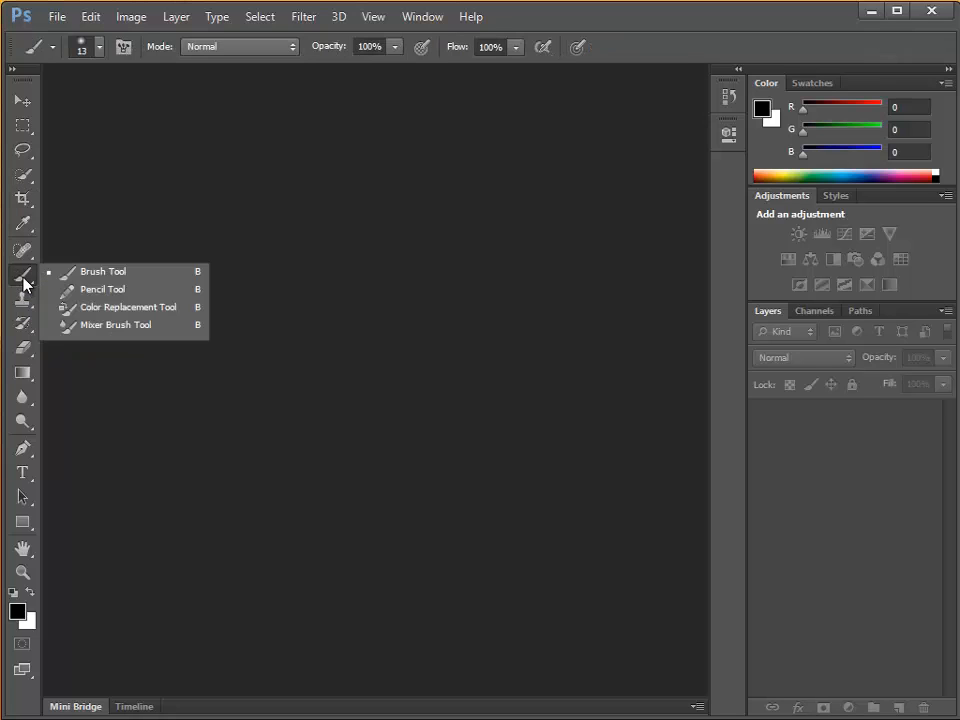
pyautogui.click(22, 200)
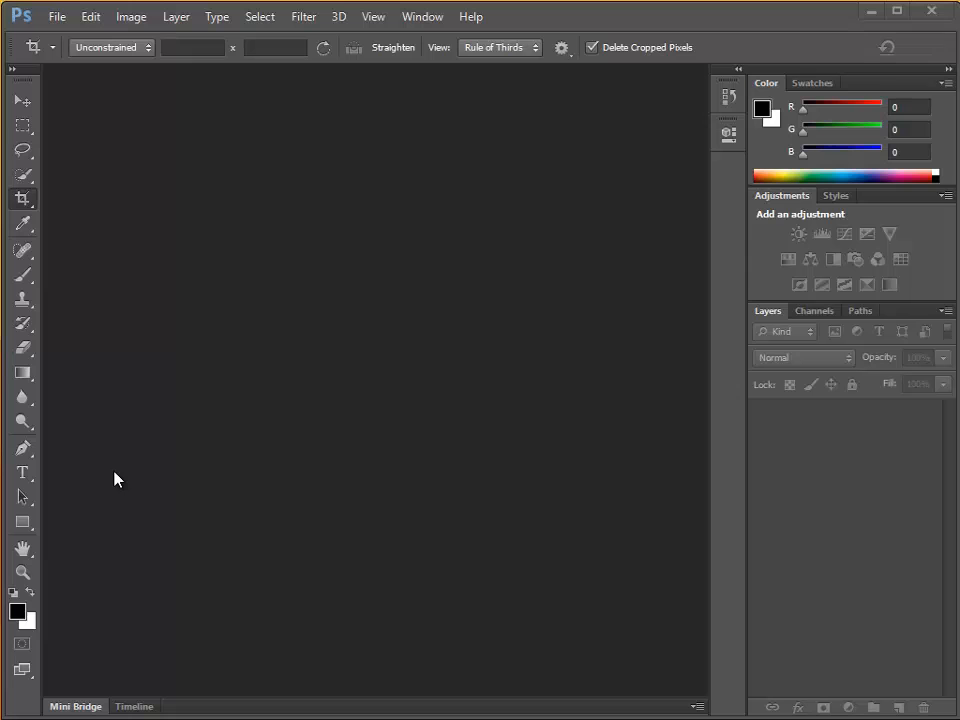
pyautogui.click(62, 17)
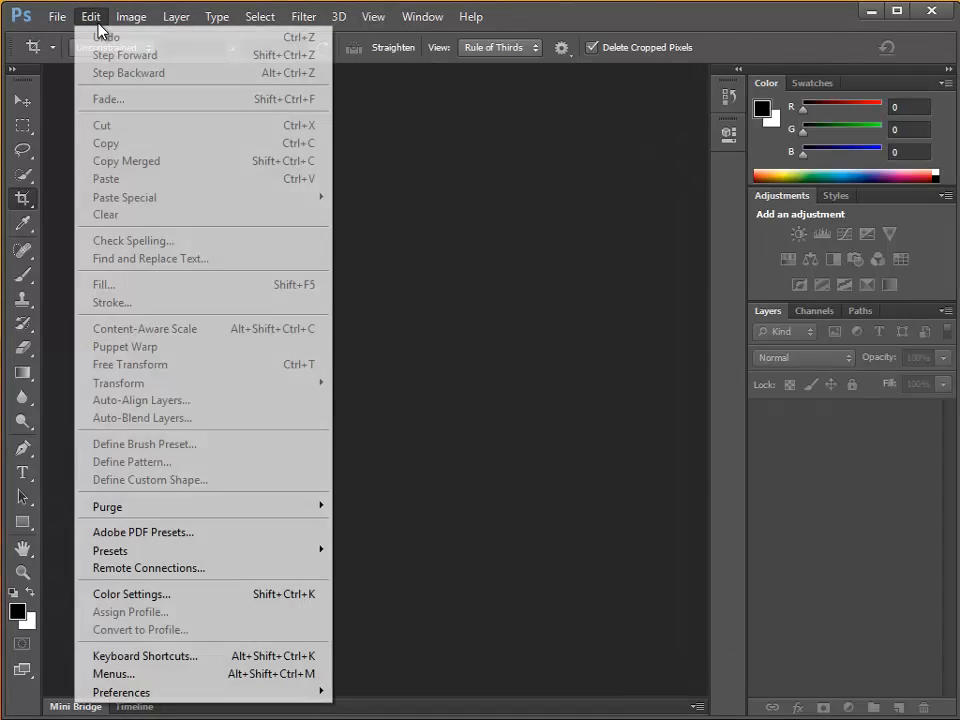
pyautogui.moveTo(172, 20)
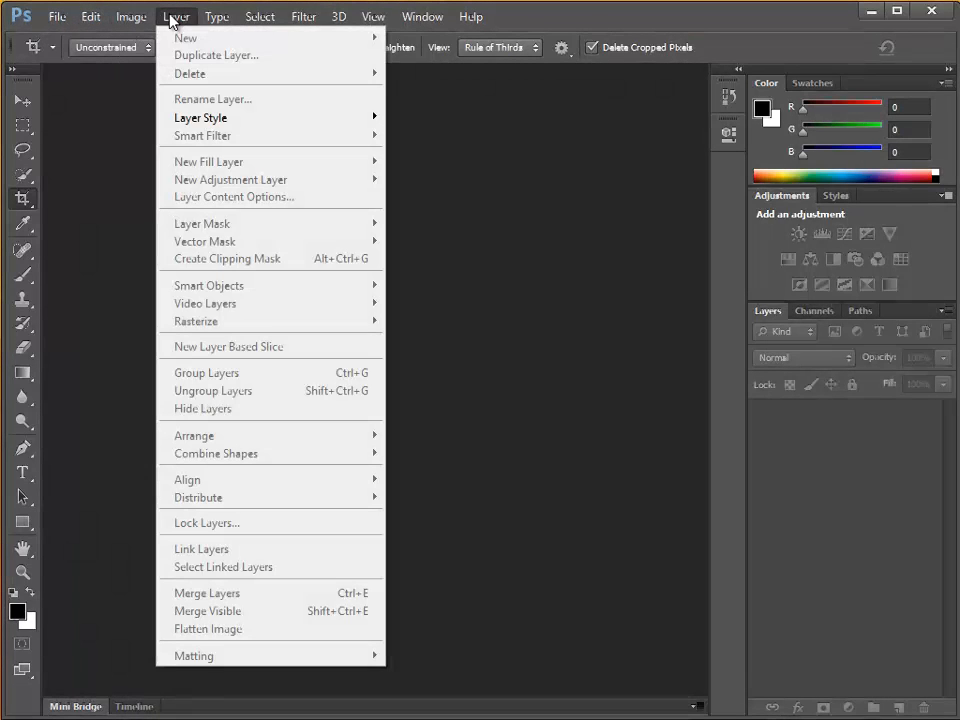
pyautogui.click(468, 206)
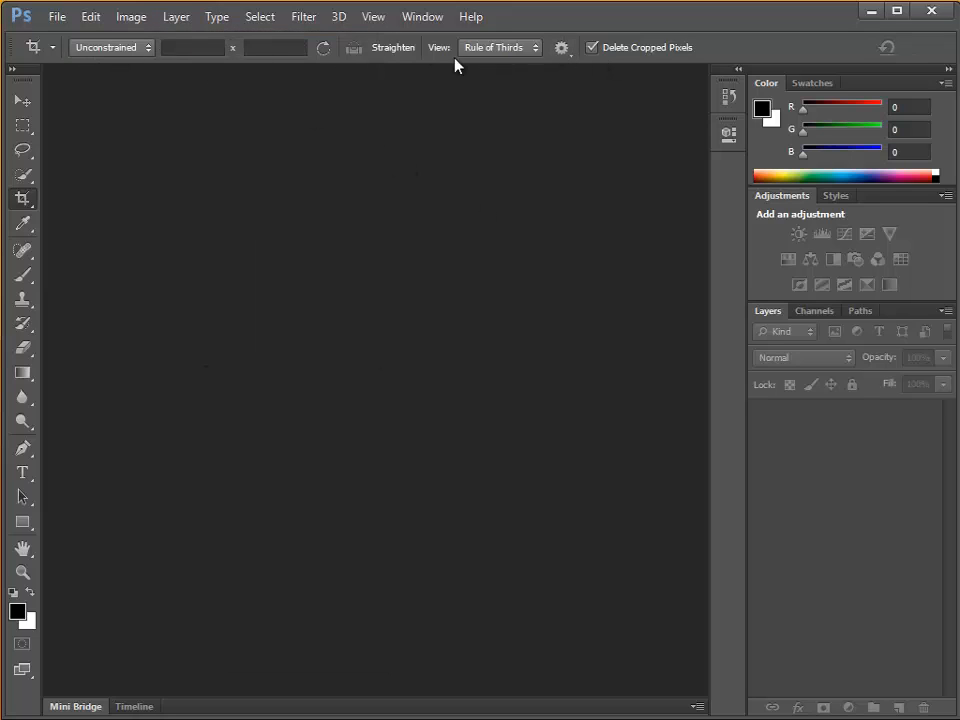
pyautogui.click(24, 274)
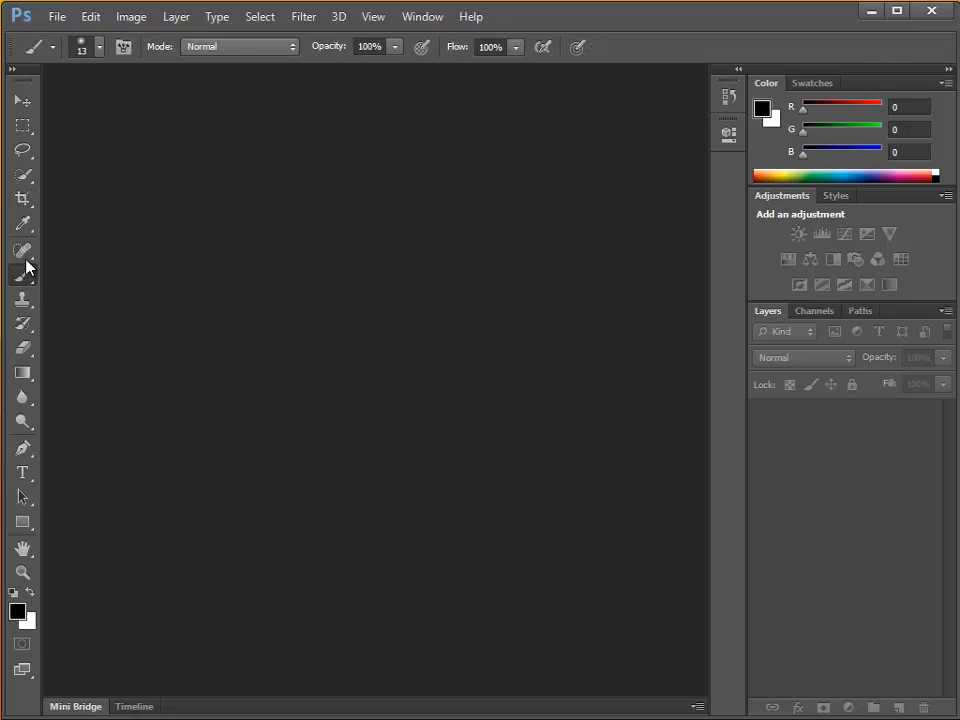
pyautogui.click(22, 250)
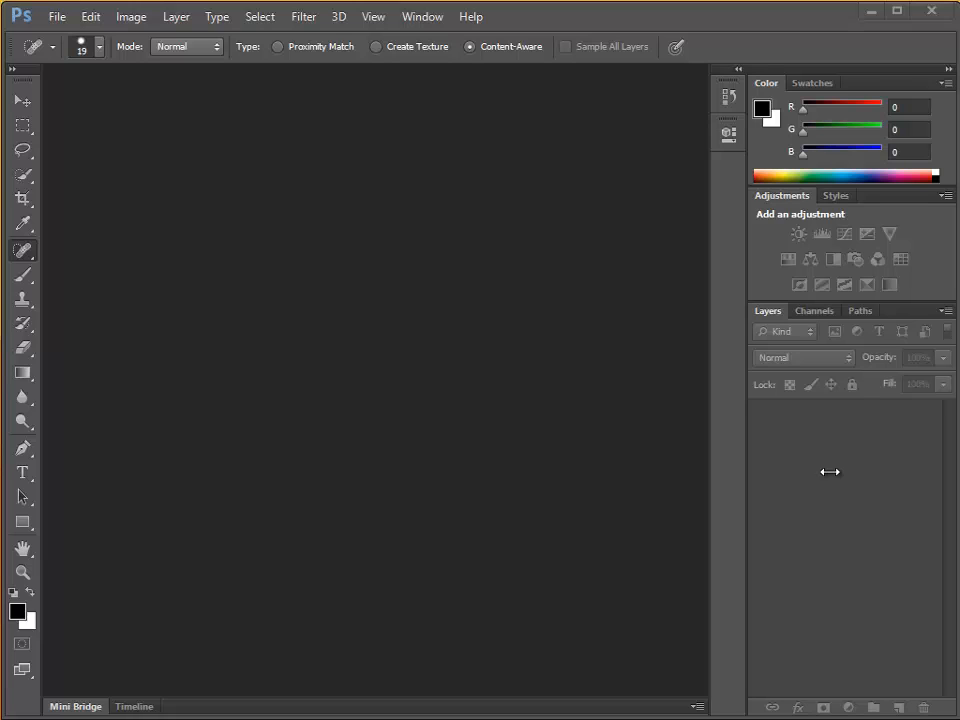
pyautogui.click(723, 100)
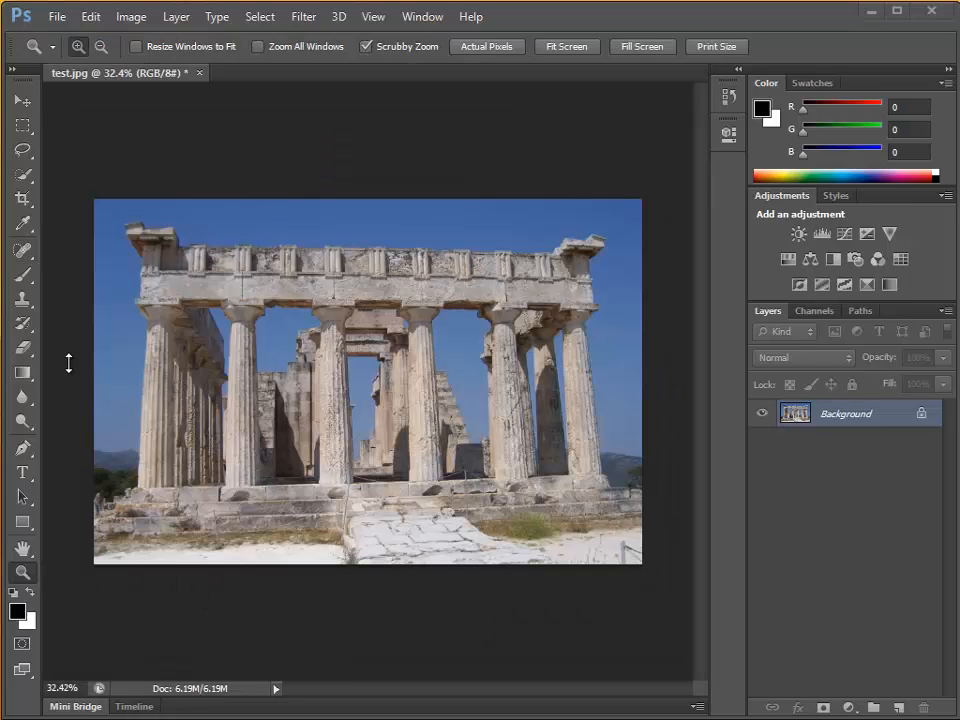
pyautogui.click(62, 18)
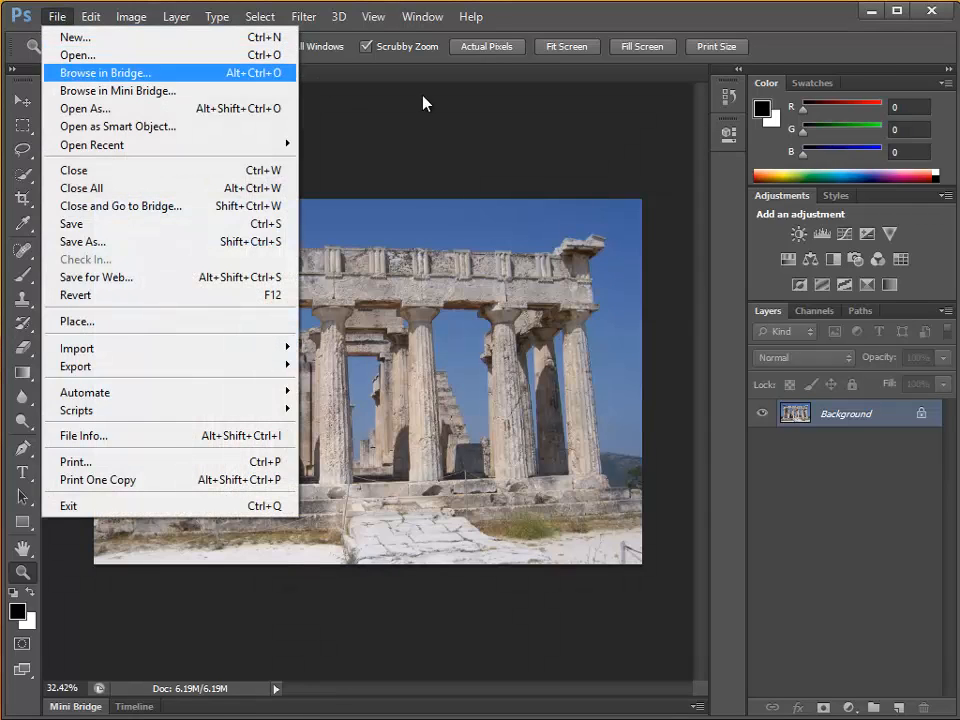
pyautogui.click(492, 123)
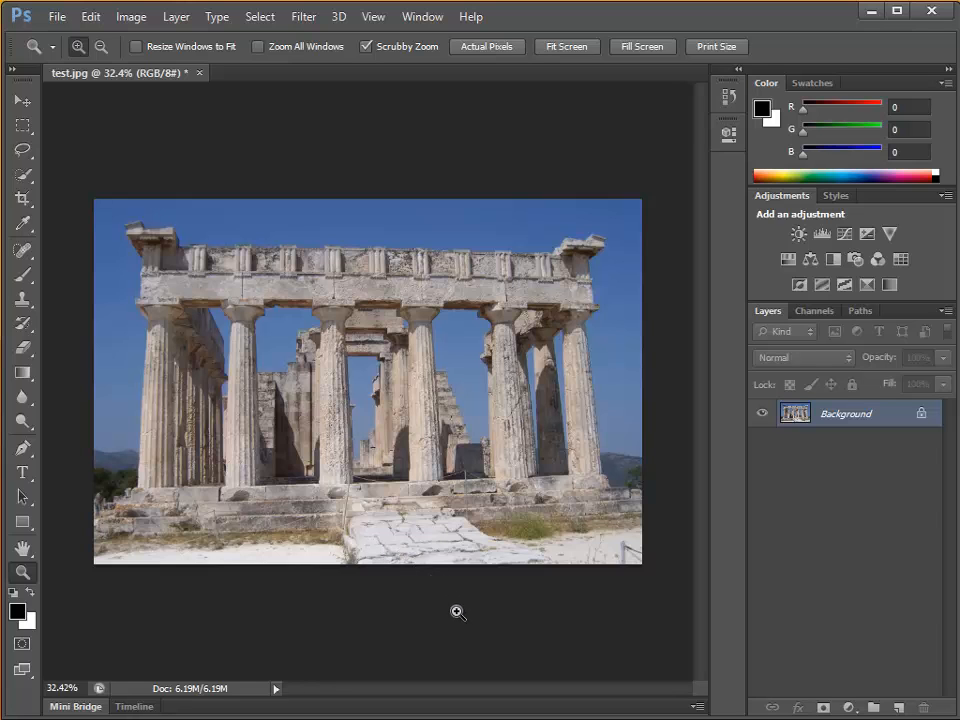
# View the temple photo zoomed out to about 16%, at 100%, and fitted to the window.
pyautogui.moveTo(531, 624); pyautogui.dragTo(478, 674)
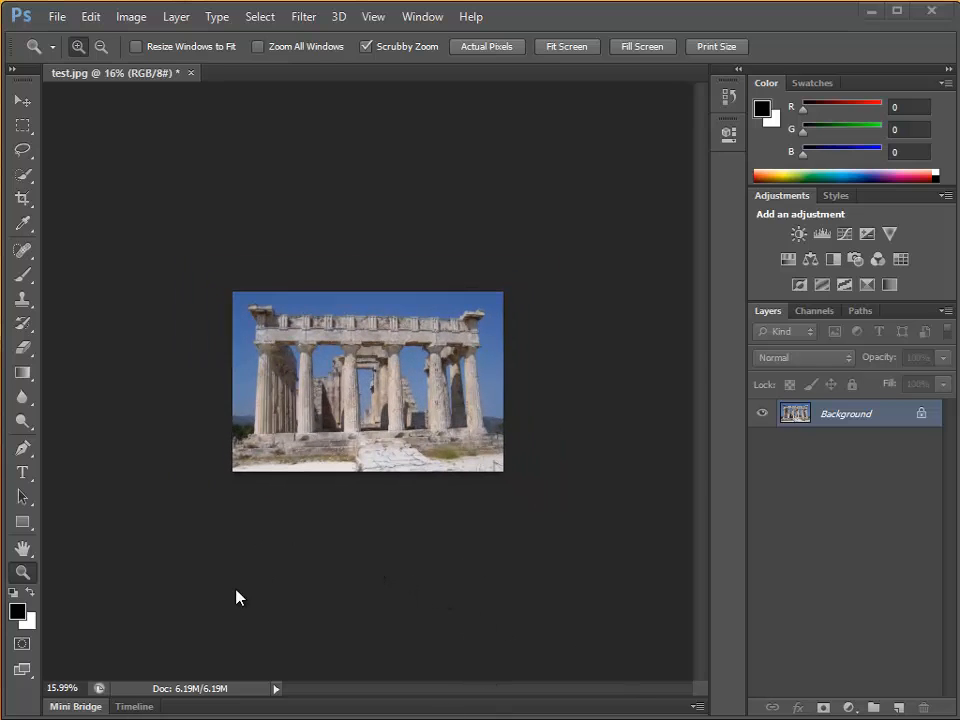
pyautogui.doubleClick(22, 573)
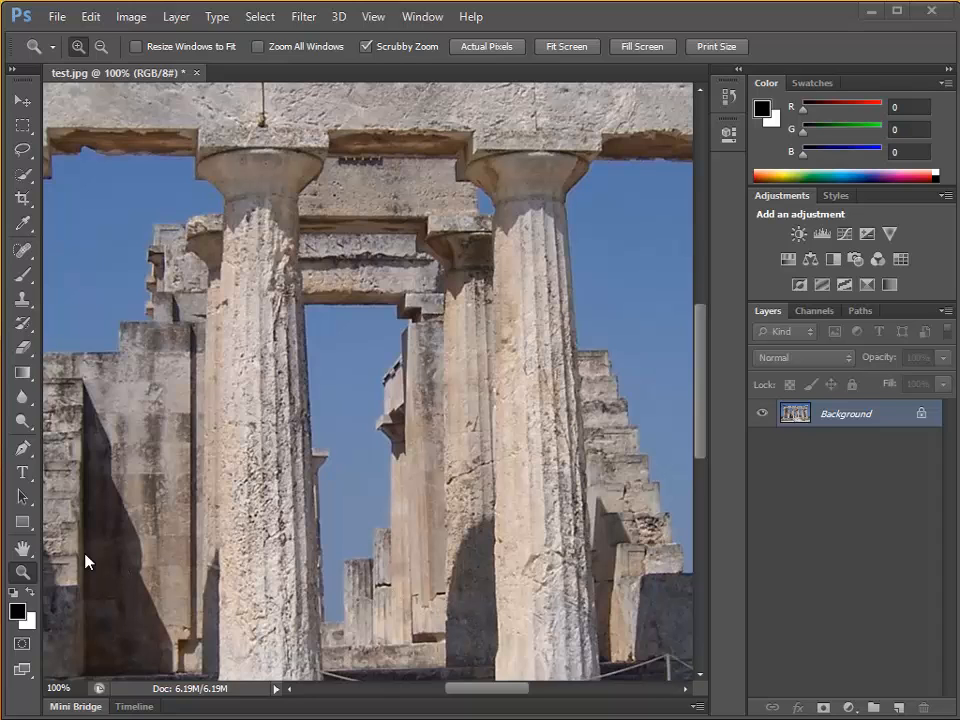
pyautogui.doubleClick(22, 548)
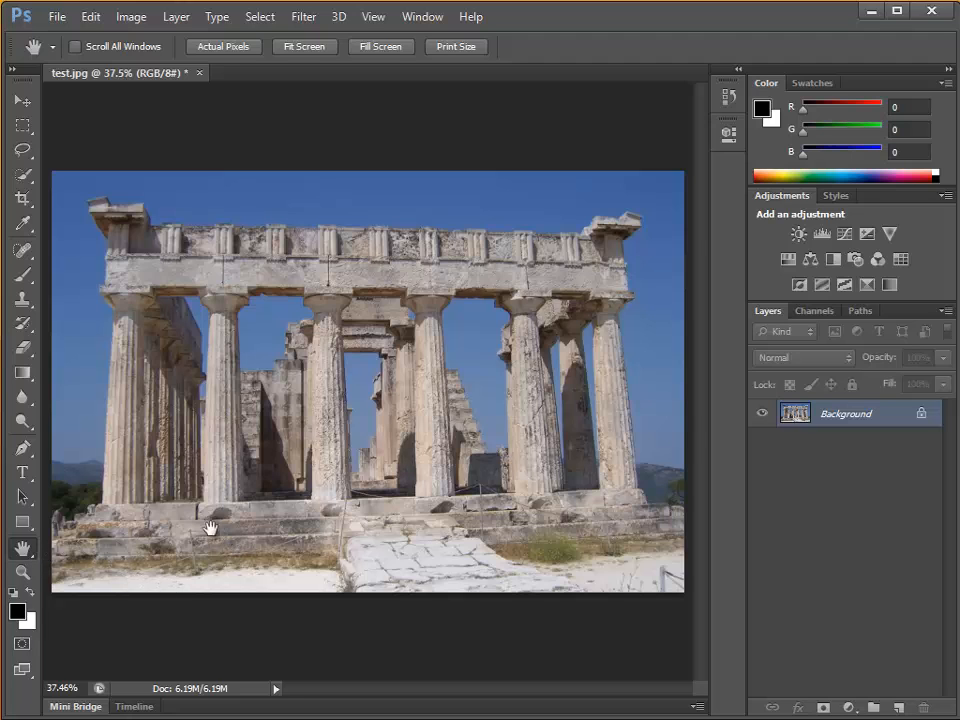
# Examine which view-size and zoom commands are offered for the photo with the Hand and Zoom tools.
pyautogui.click(374, 17)
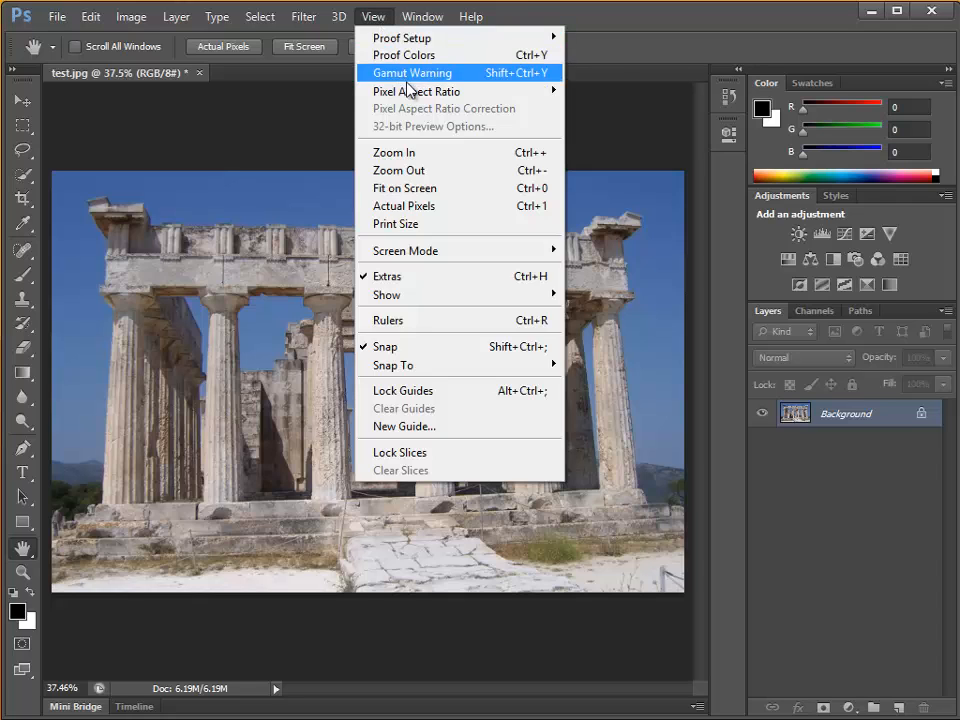
pyautogui.rightClick(250, 320)
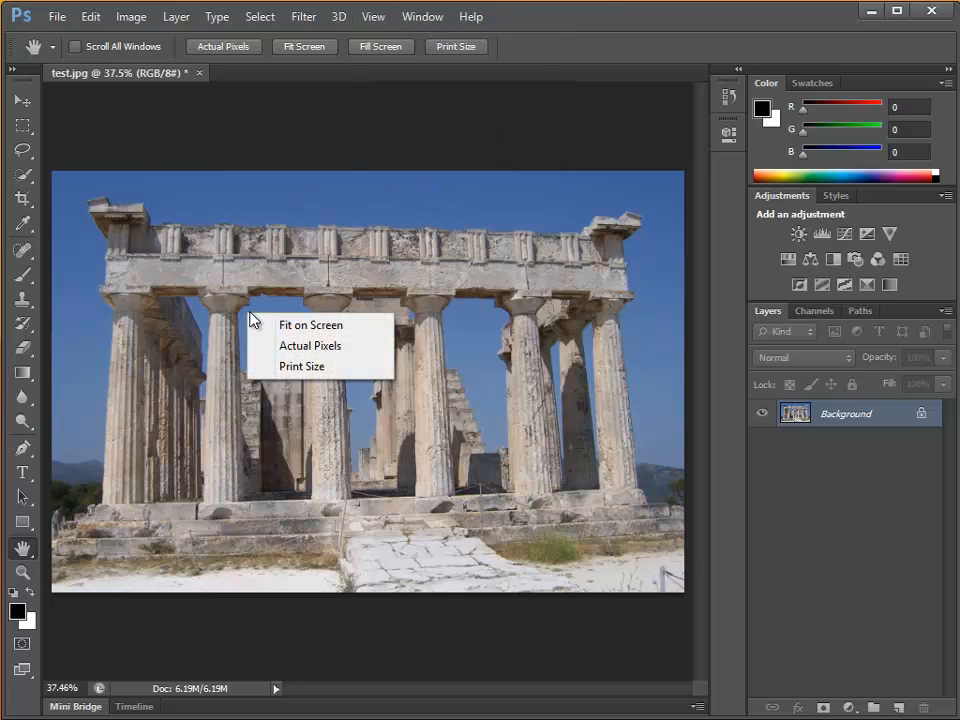
pyautogui.click(22, 571)
pyautogui.click(22, 571)
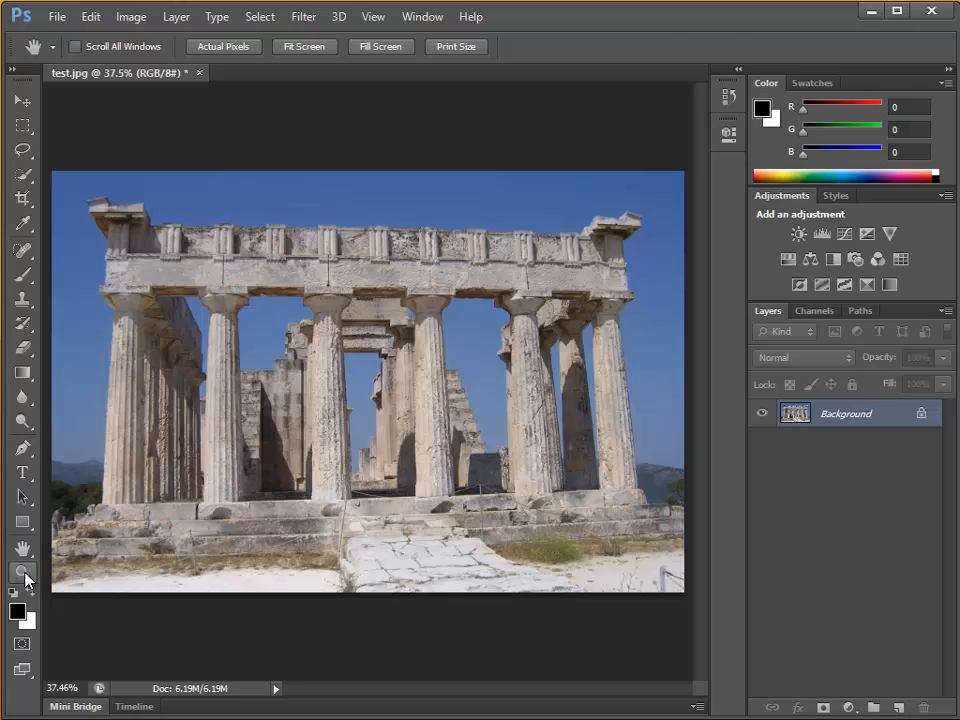
pyautogui.rightClick(171, 543)
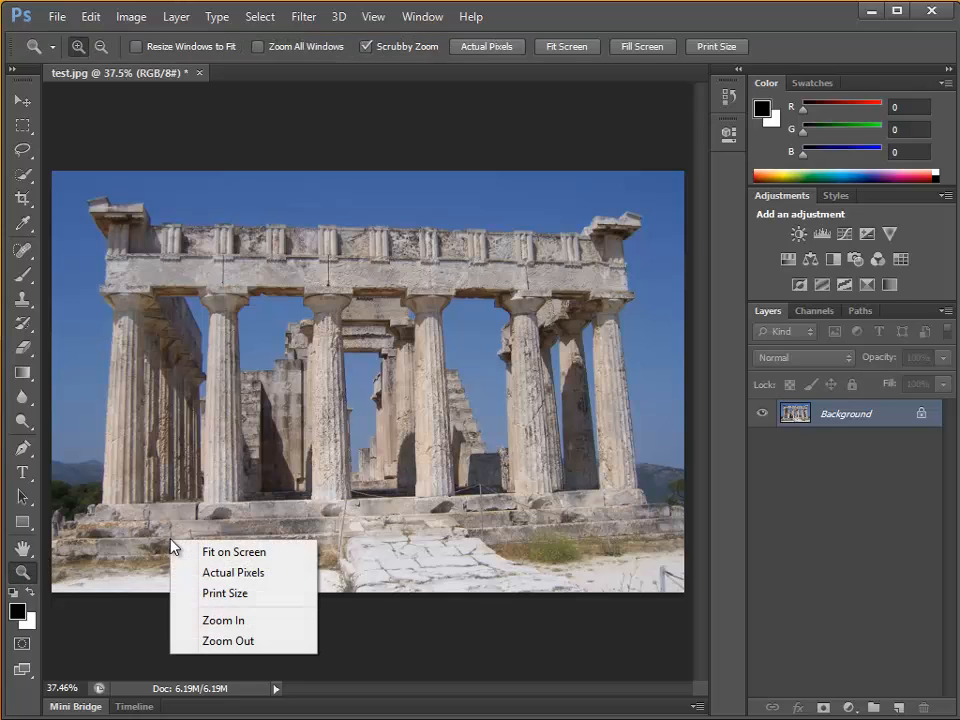
pyautogui.click(90, 611)
# With the Move tool active, zoom the photo in to 66.67% and back out to fit the window.
pyautogui.press('v')
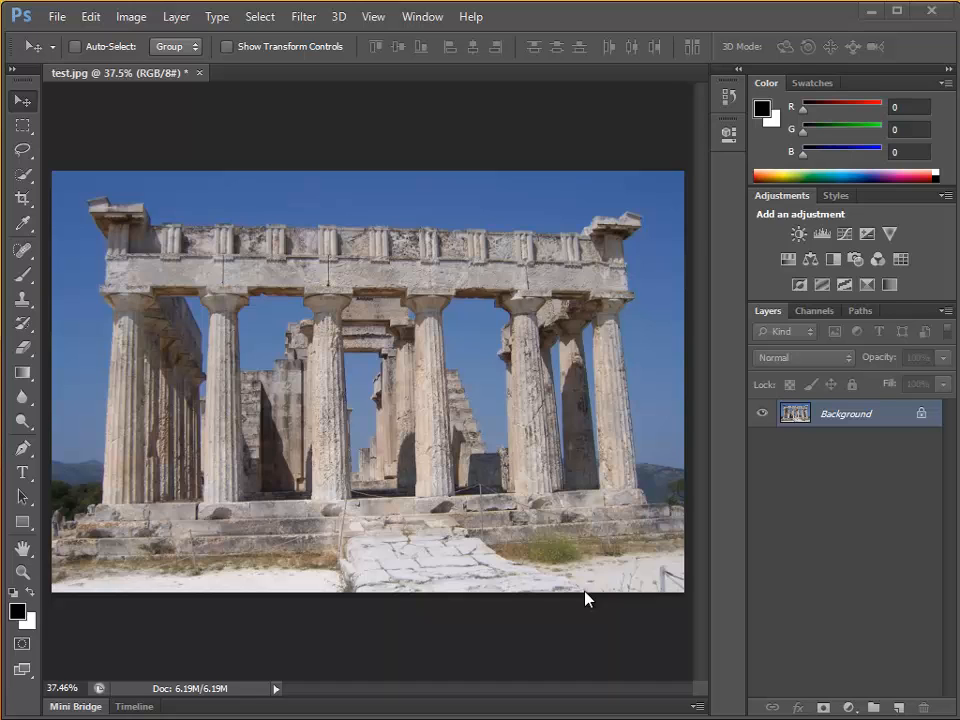
pyautogui.scroll(4, 585, 598)
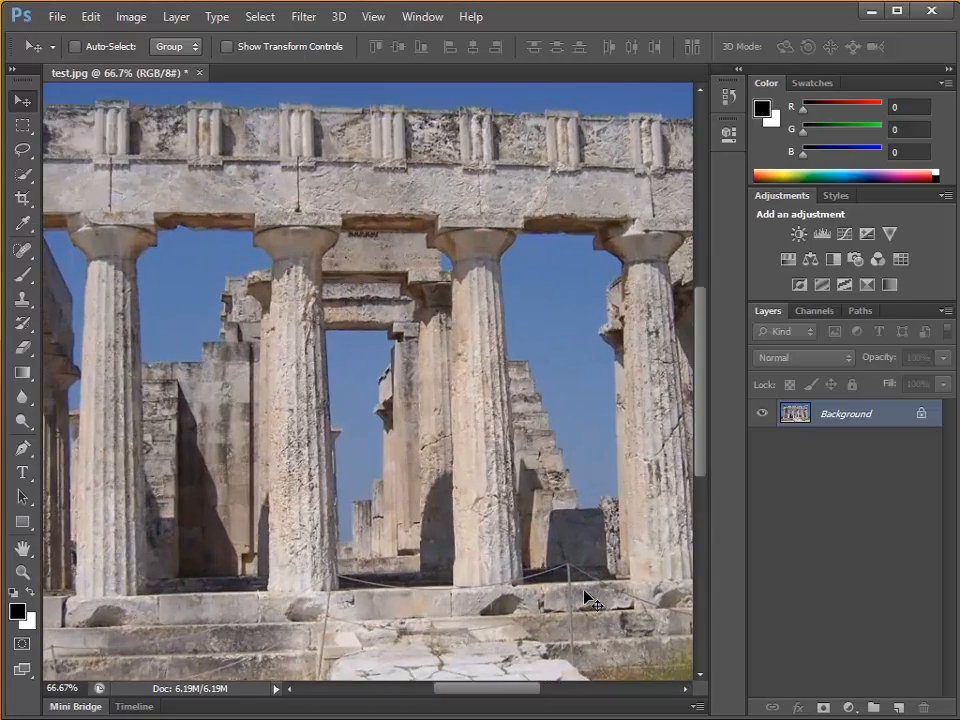
pyautogui.scroll(-4, 588, 598)
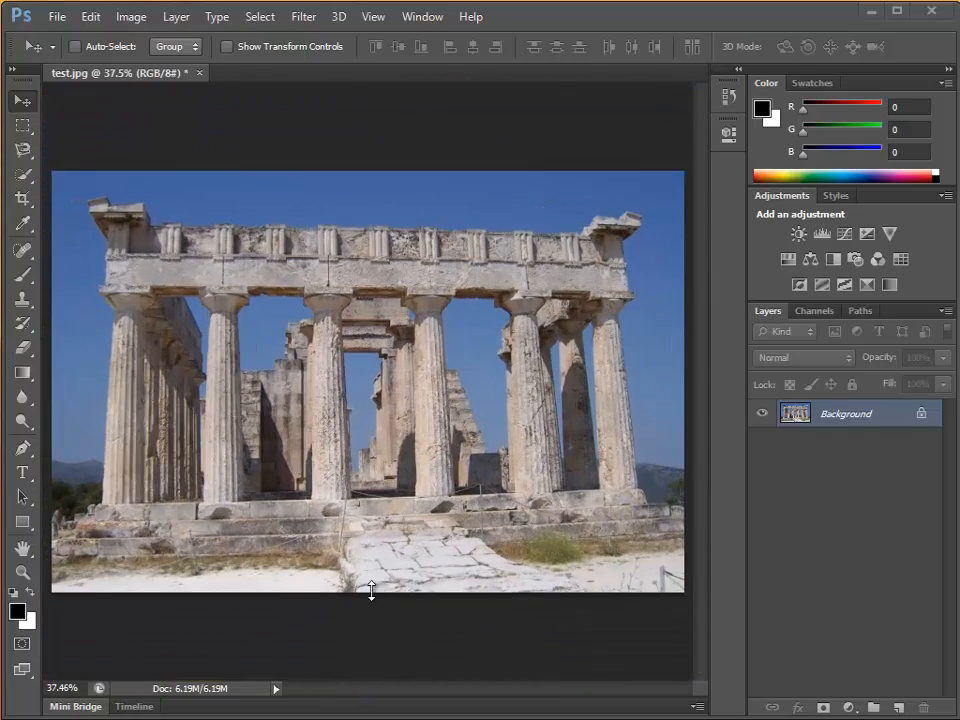
pyautogui.click(23, 149)
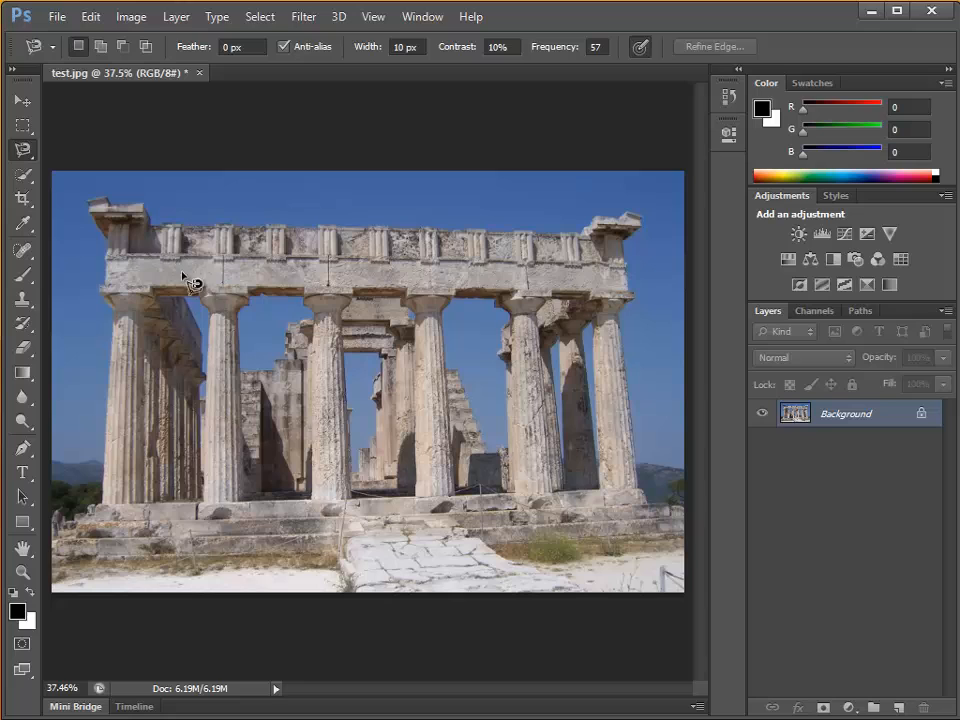
pyautogui.click(137, 288)
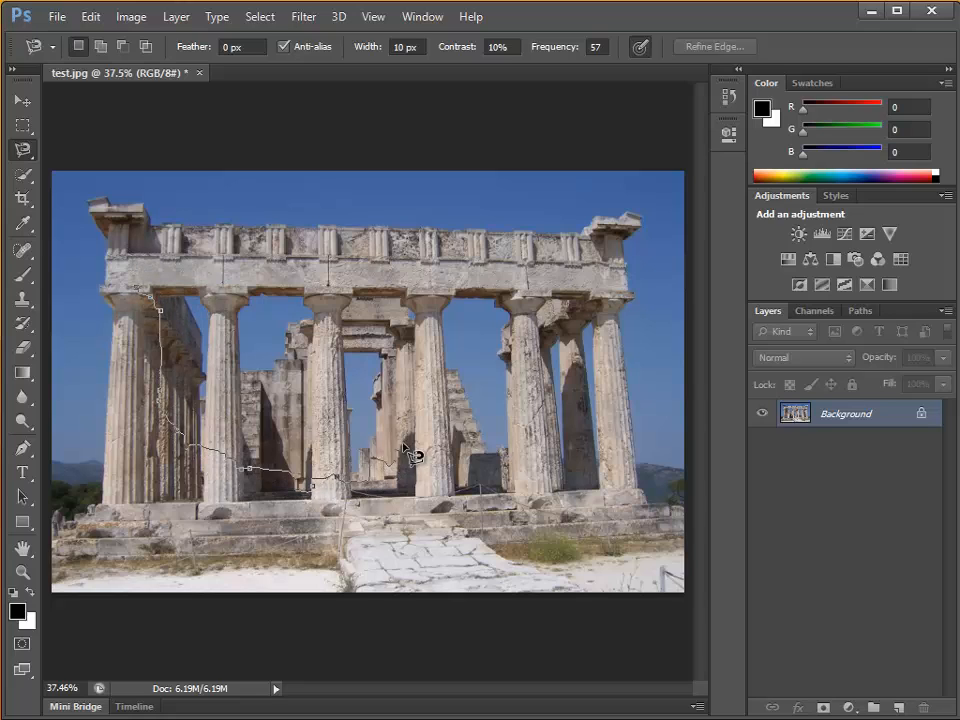
pyautogui.press('Escape')
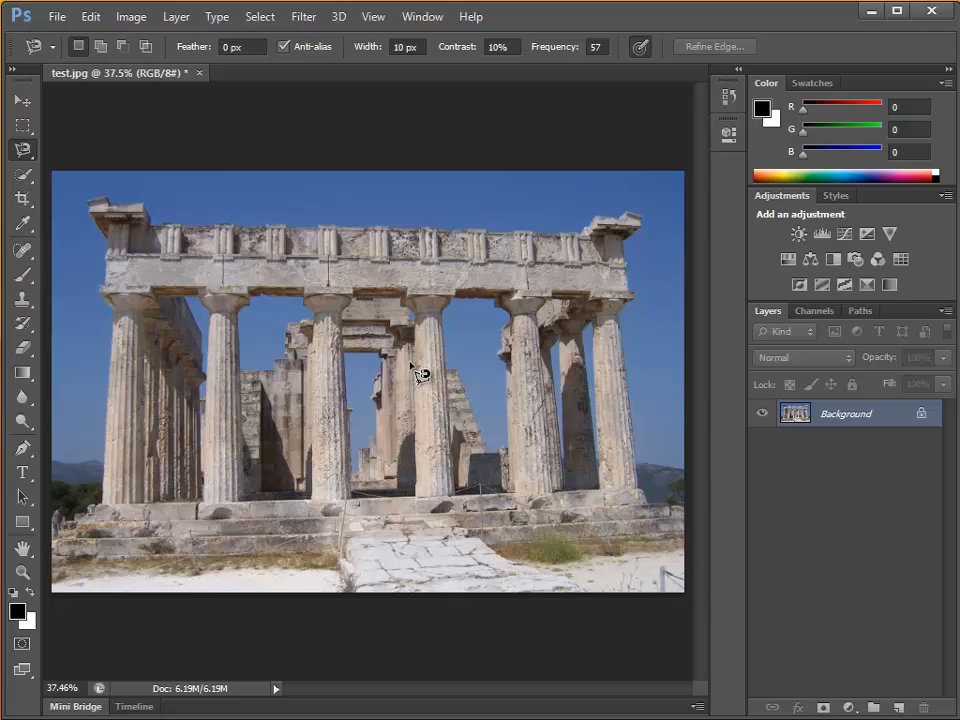
# Outline a closed Magnetic Lasso selection around the left-hand columns below the lintel, and return to the Move tool.
pyautogui.click(100, 283)
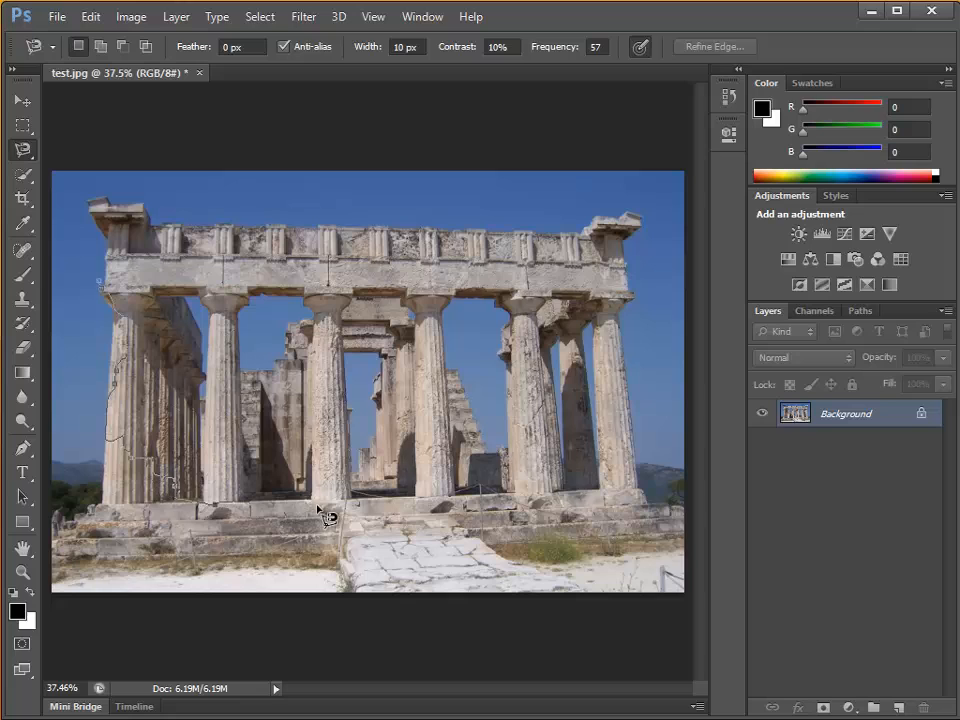
pyautogui.doubleClick(316, 305)
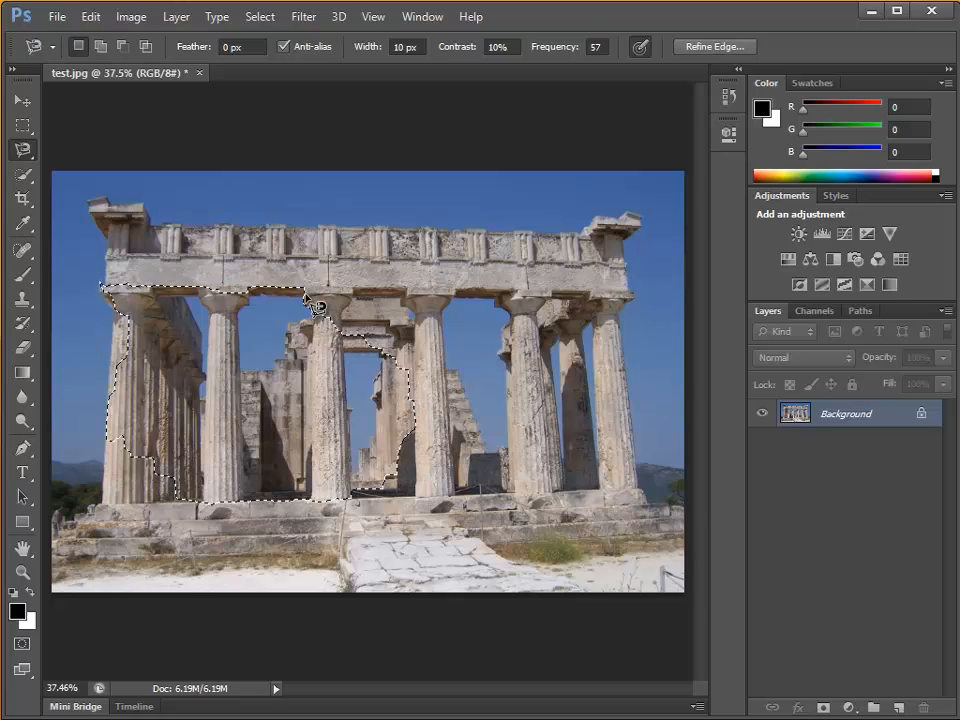
pyautogui.press('v')
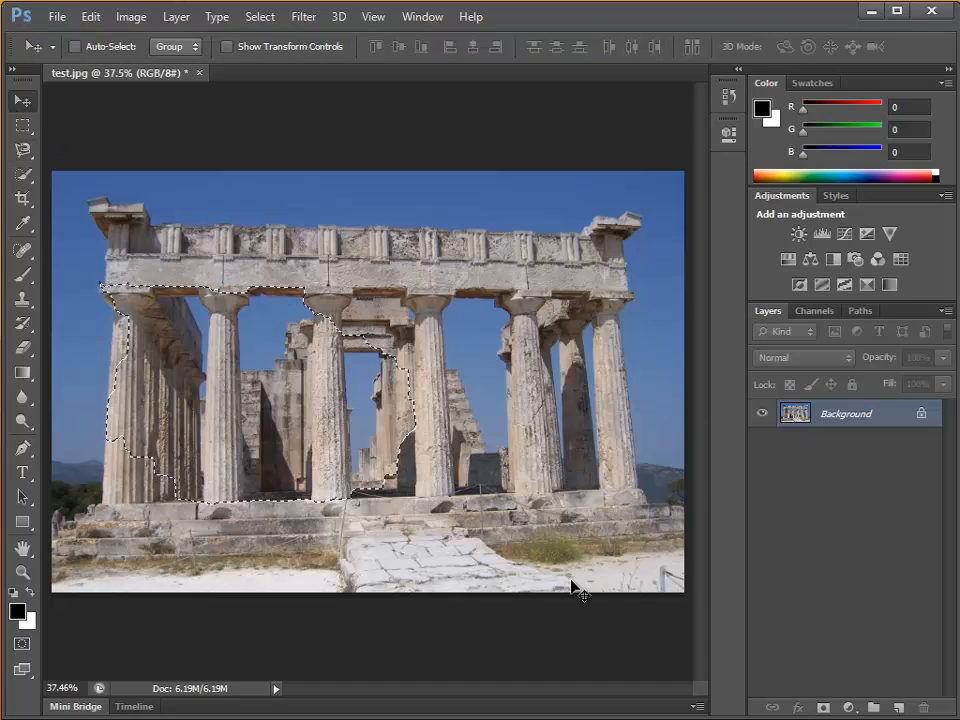
pyautogui.hotkey('ctrl', 'd')
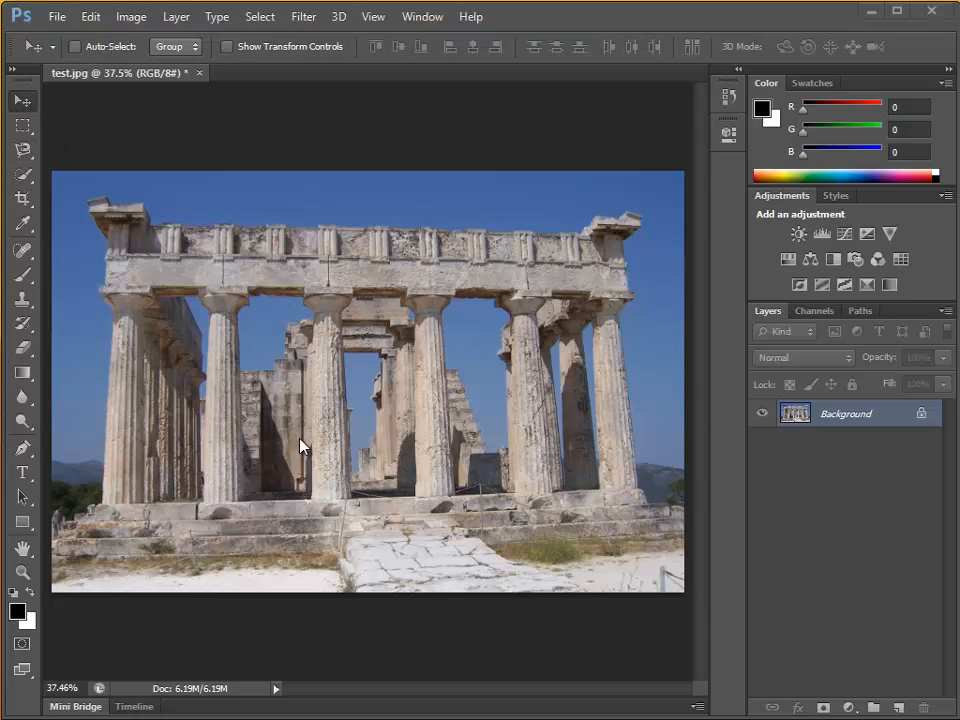
# Inspect the column bases and stone steps at 100% zoom, and fit the whole photo on screen again.
pyautogui.hotkey('ctrl', '+')
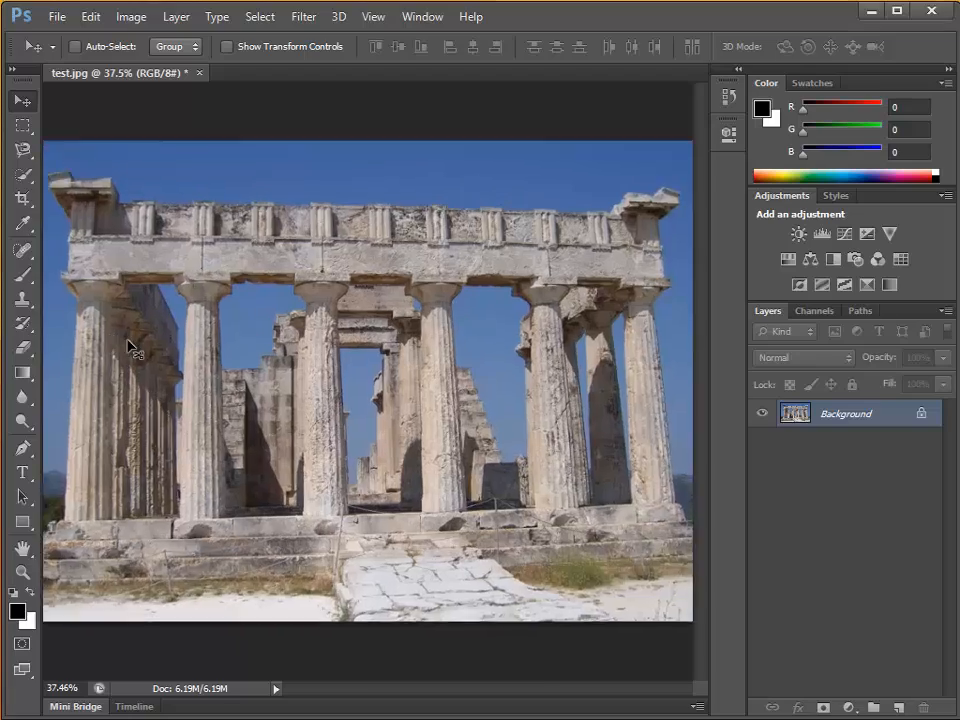
pyautogui.hotkey('ctrl', '+')
pyautogui.hotkey('ctrl', '+')
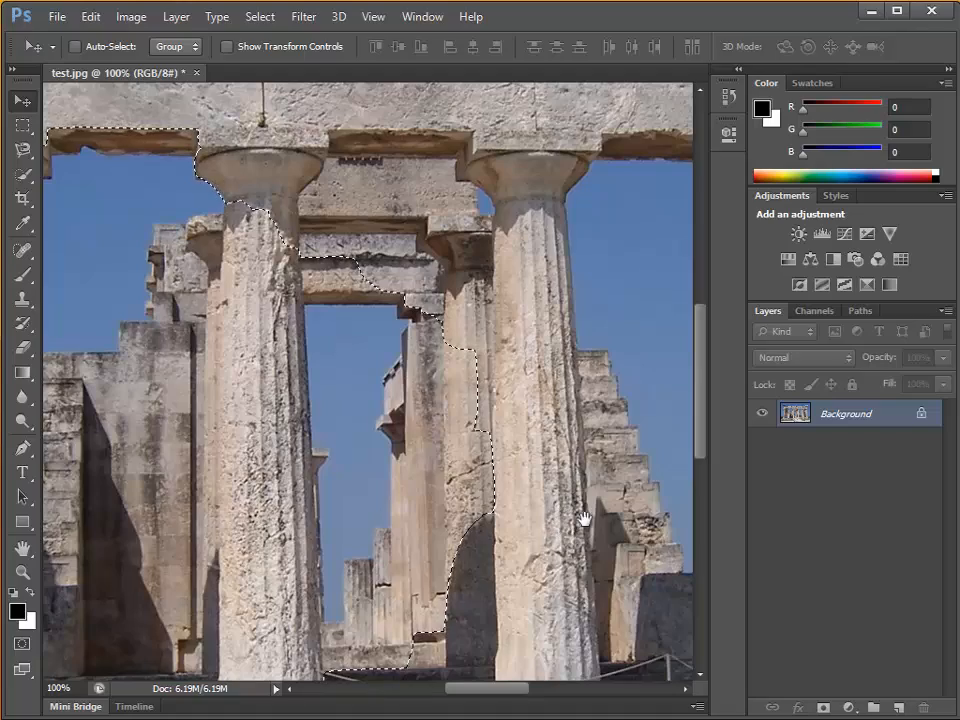
pyautogui.moveTo(588, 524); pyautogui.dragTo(328, 530)
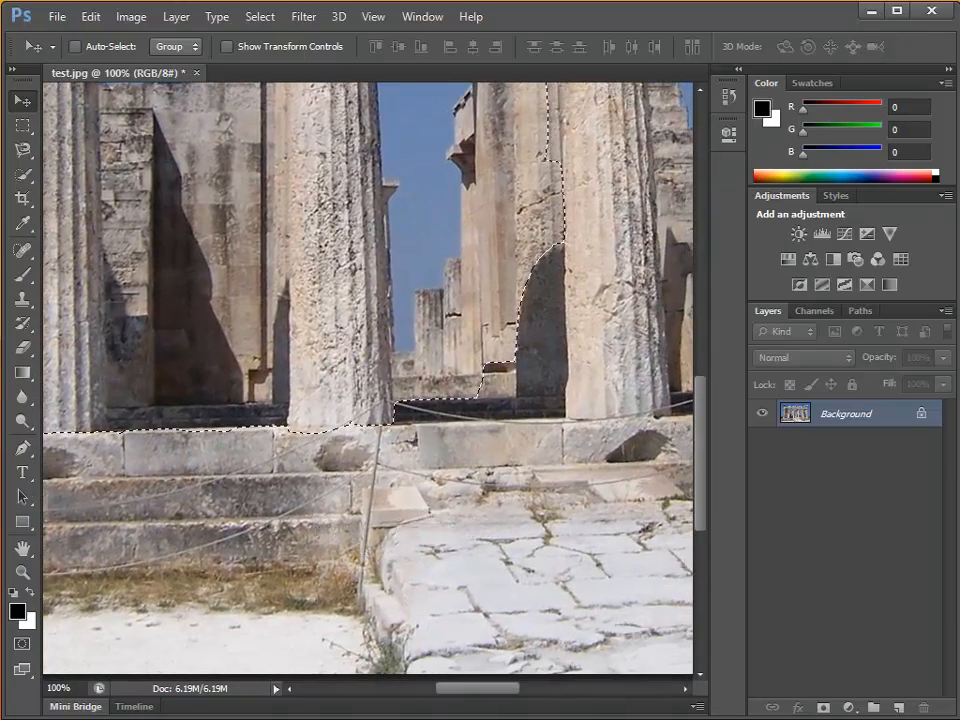
pyautogui.hotkey('ctrl', '0')
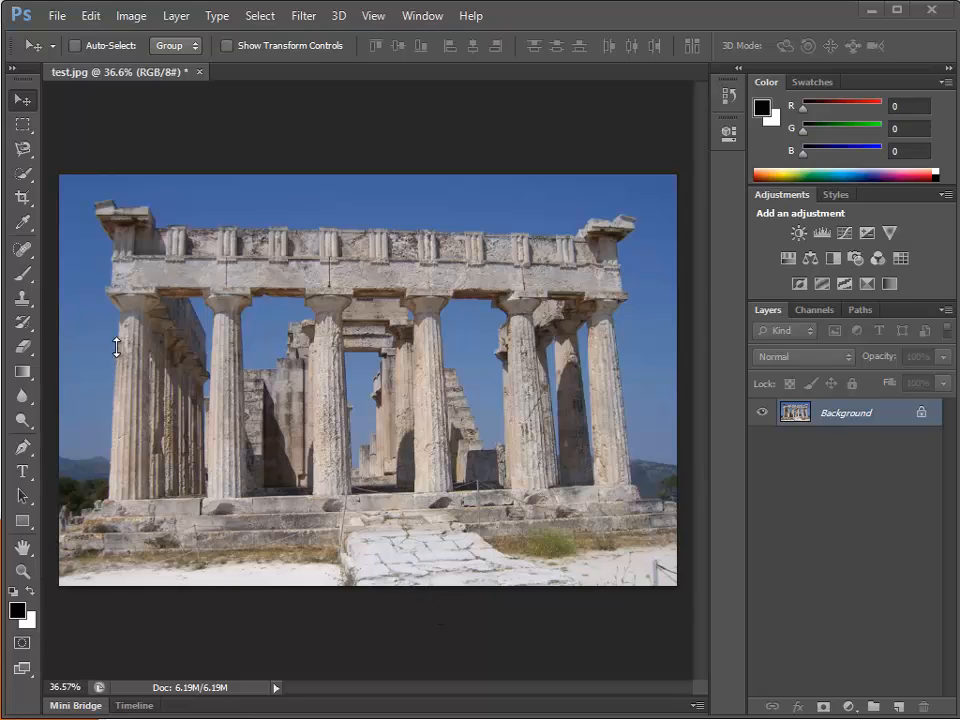
# Start a crop of the whole photo and try adjusting its left edge and trimming a thin strip of sky off the upper edge.
pyautogui.click(17, 198)
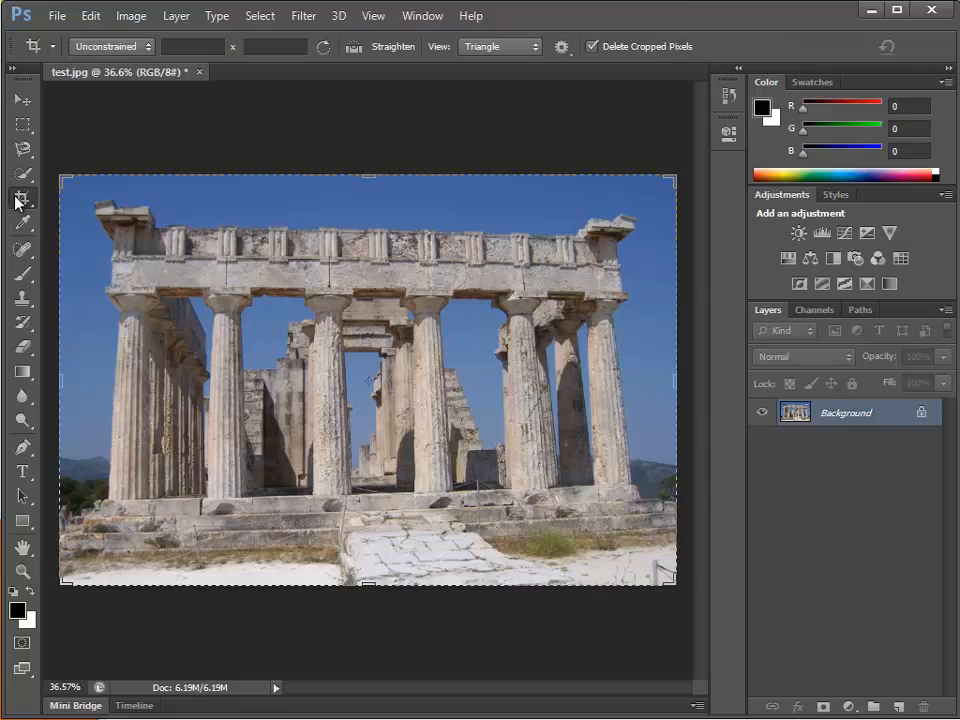
pyautogui.moveTo(58, 384); pyautogui.dragTo(65, 384)
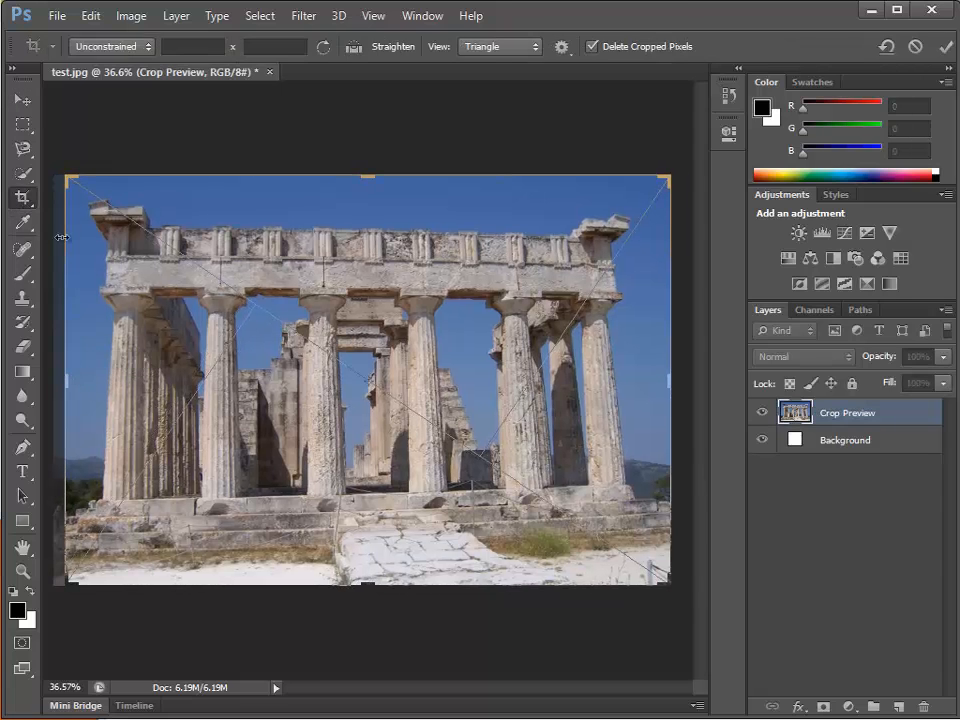
pyautogui.moveTo(74, 181); pyautogui.dragTo(61, 176)
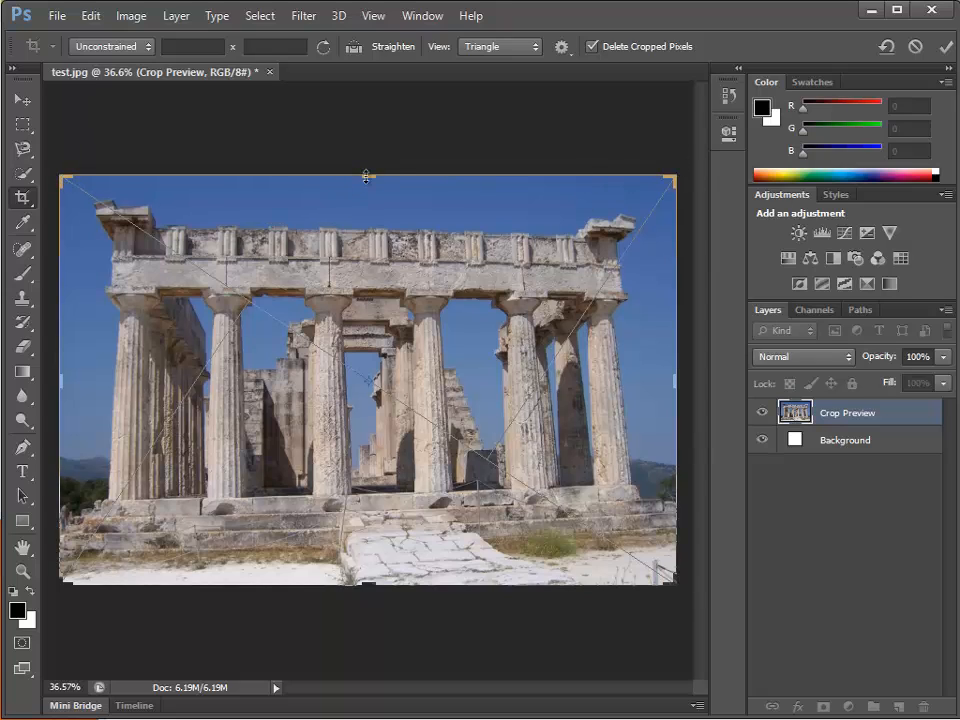
pyautogui.moveTo(369, 176); pyautogui.dragTo(374, 185)
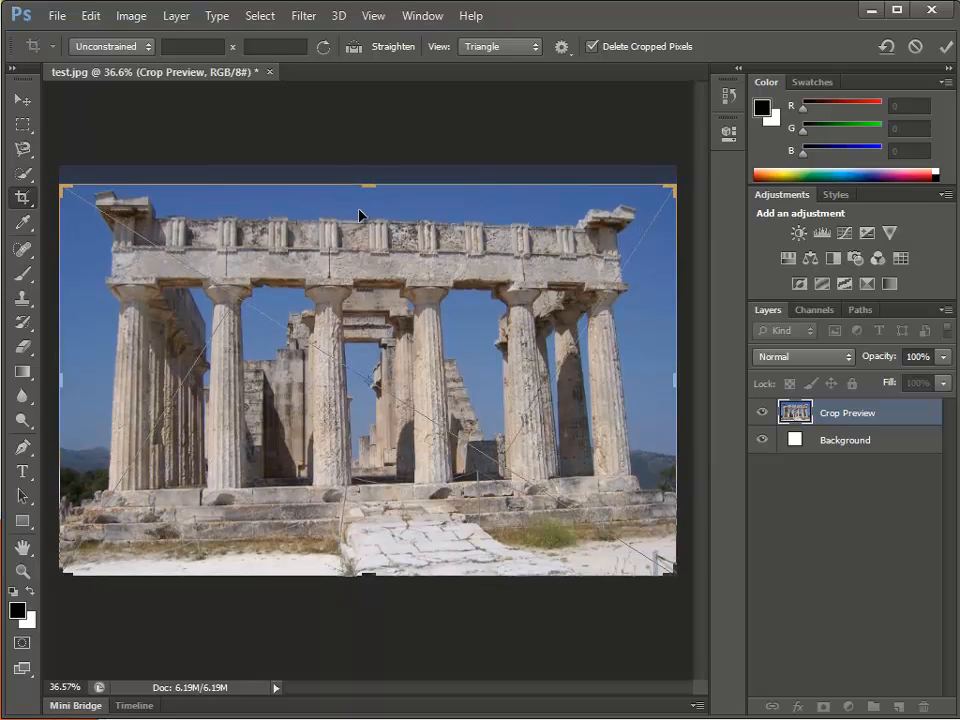
# Try the 4 x 5 (8 x 10) crop ratio, settle on 5 x 7, and keep Delete Cropped Pixels enabled.
pyautogui.click(139, 50)
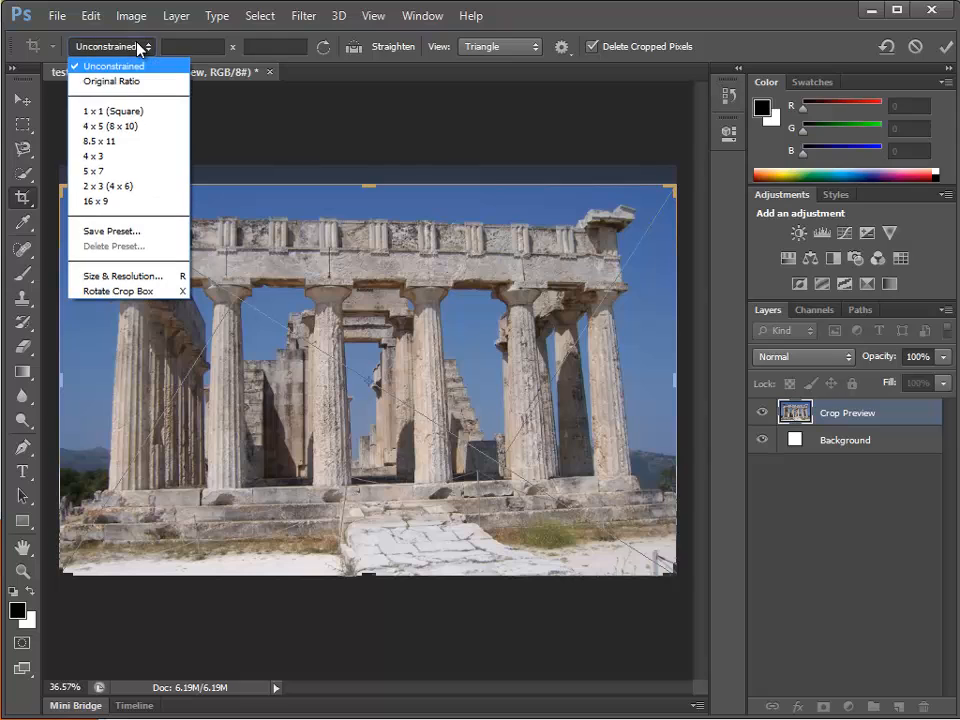
pyautogui.click(109, 126)
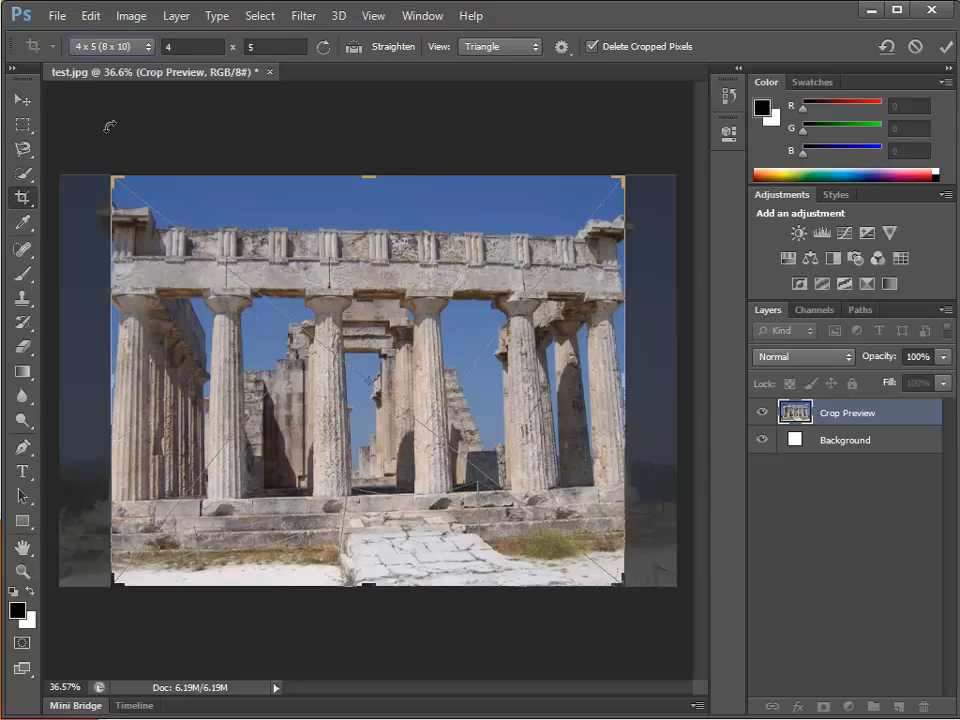
pyautogui.click(105, 45)
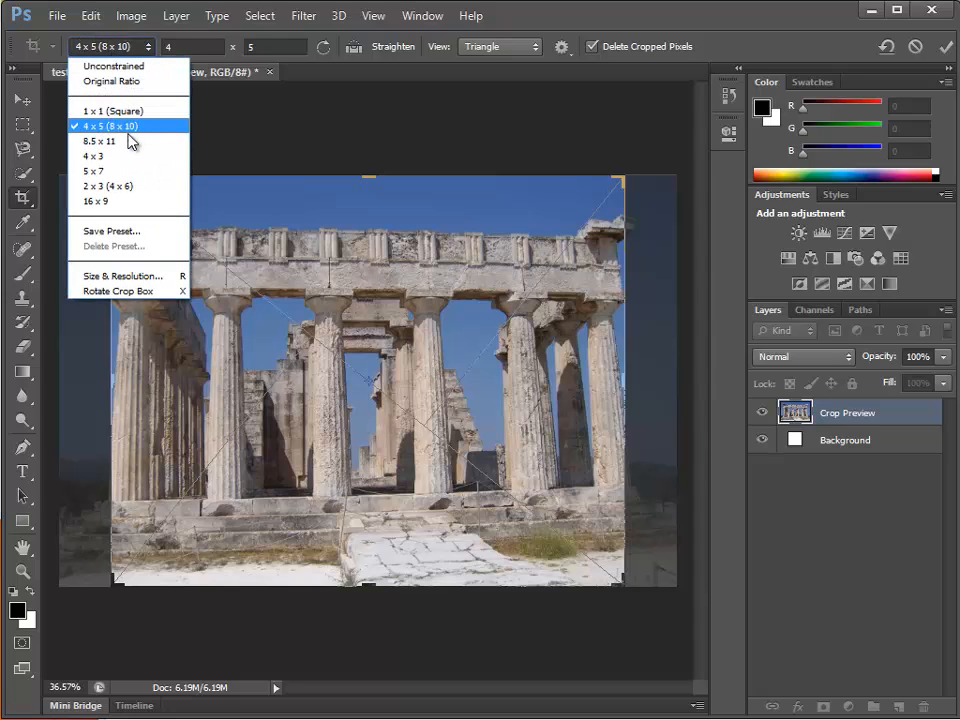
pyautogui.click(120, 170)
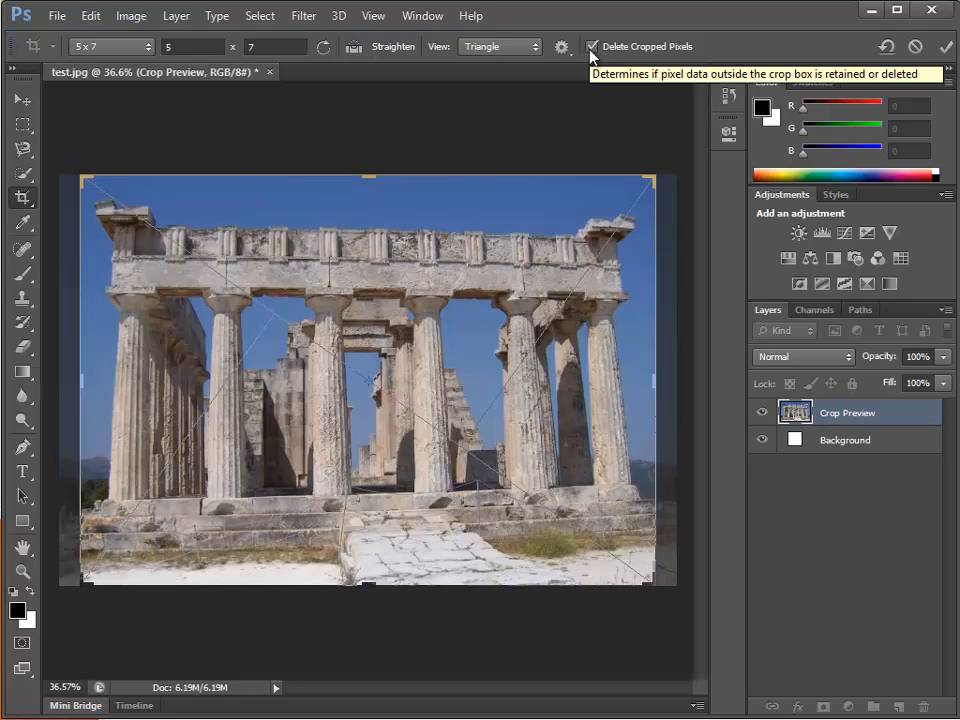
pyautogui.click(591, 46)
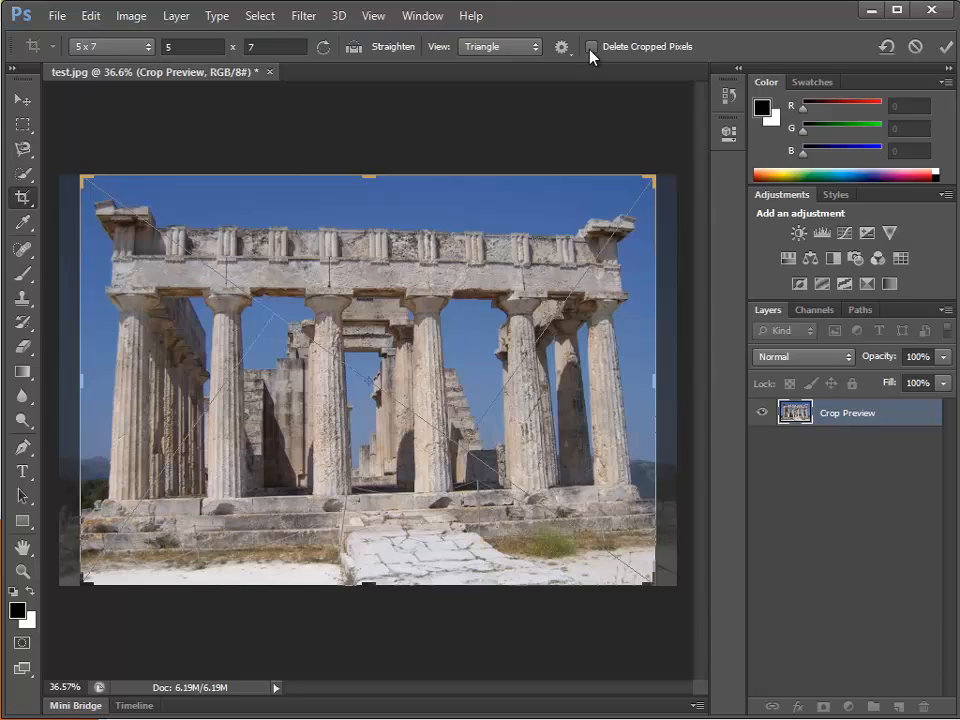
pyautogui.click(591, 47)
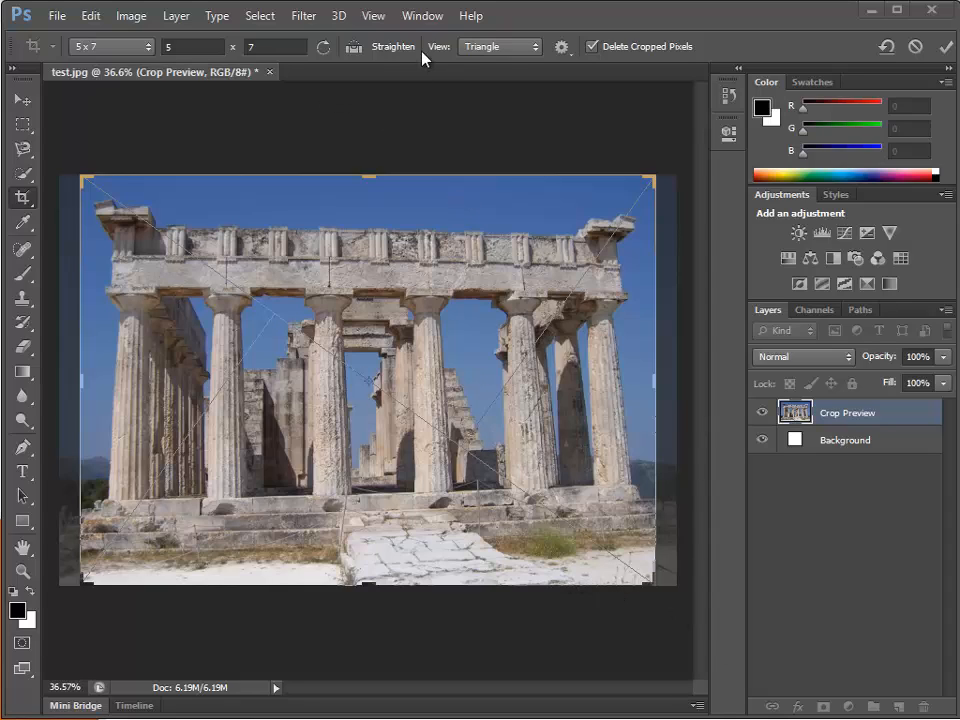
# Set the crop guides to Auto Show Overlay and cycle the overlay style to Golden Spiral.
pyautogui.click(539, 48)
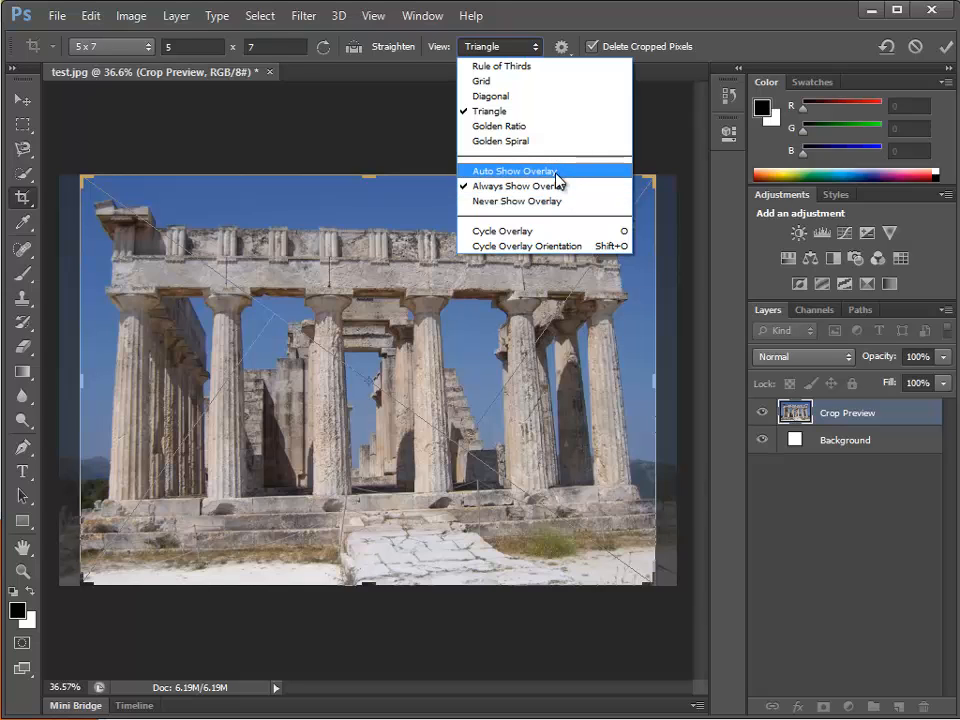
pyautogui.click(560, 172)
pyautogui.press('o')
pyautogui.press('o')
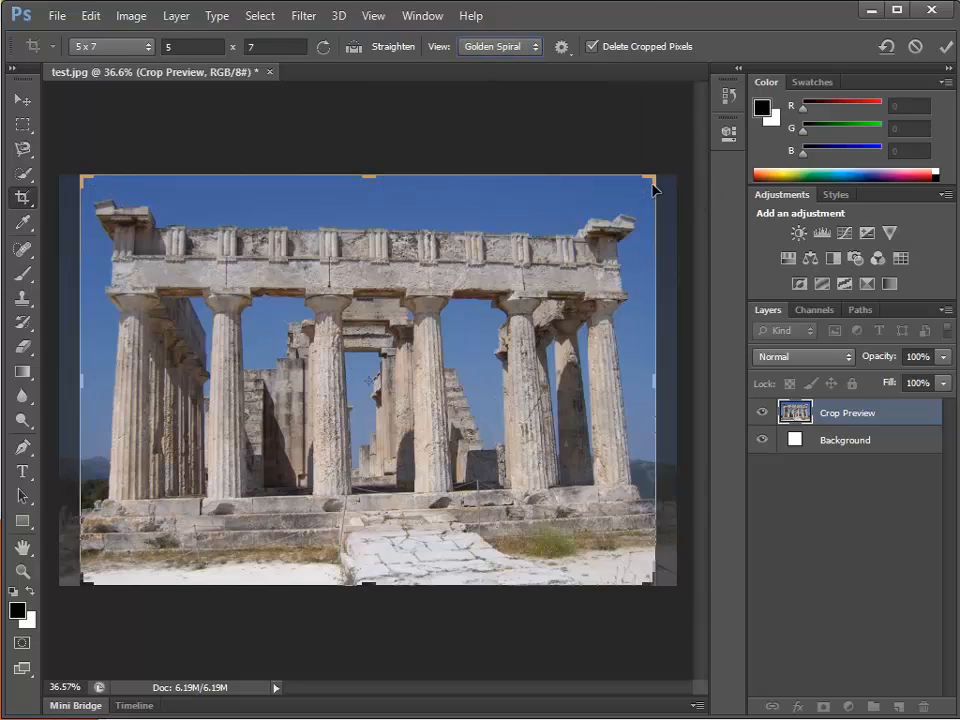
pyautogui.moveTo(654, 180); pyautogui.dragTo(656, 191)
# Preview the Grid and Triangle crop overlays on the temple, and choose the Rule of Thirds overlay.
pyautogui.click(521, 47)
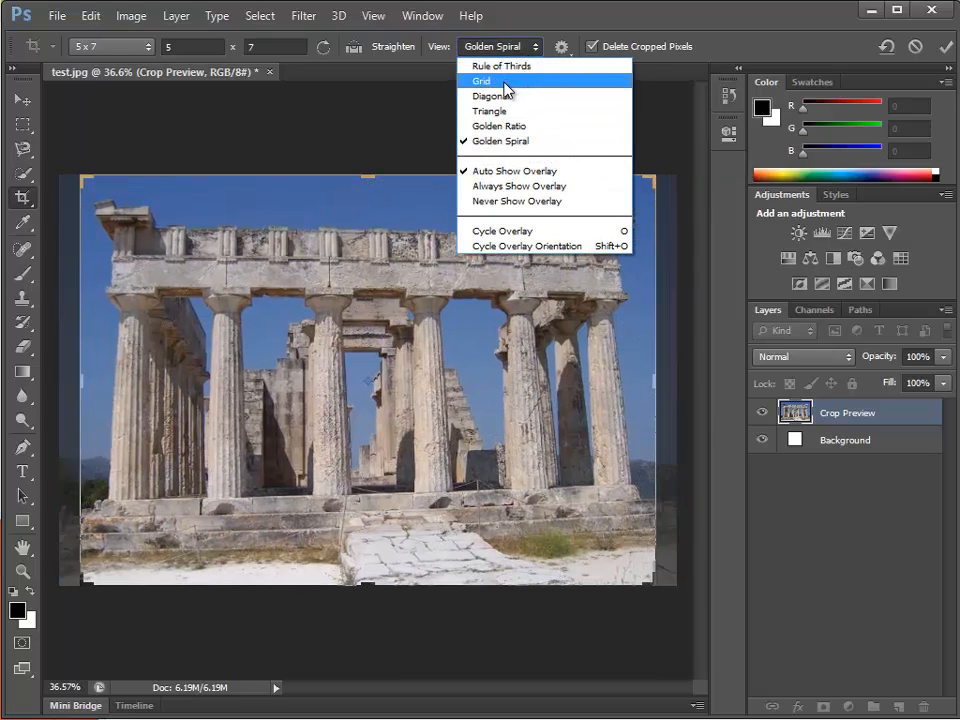
pyautogui.click(508, 83)
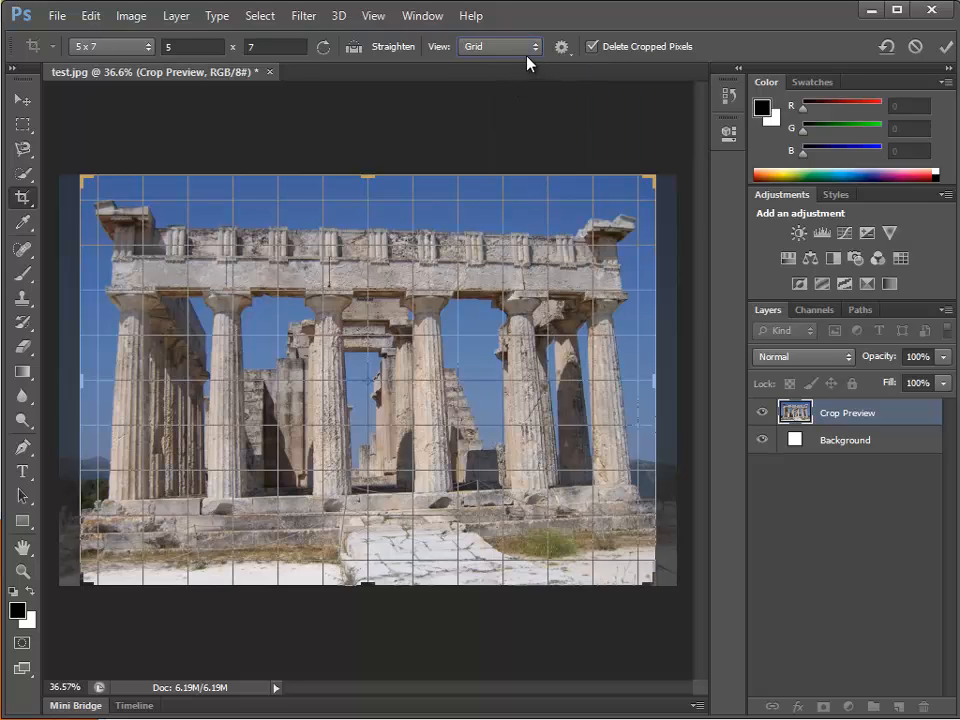
pyautogui.click(526, 50)
pyautogui.click(540, 111)
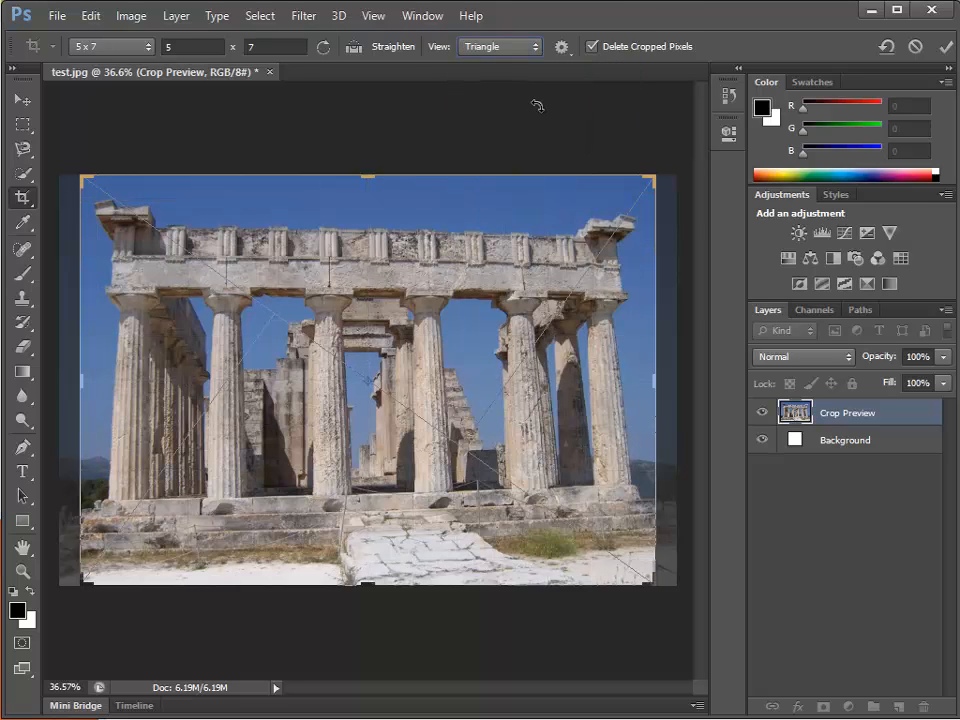
pyautogui.press('o')
pyautogui.click(525, 57)
pyautogui.click(527, 67)
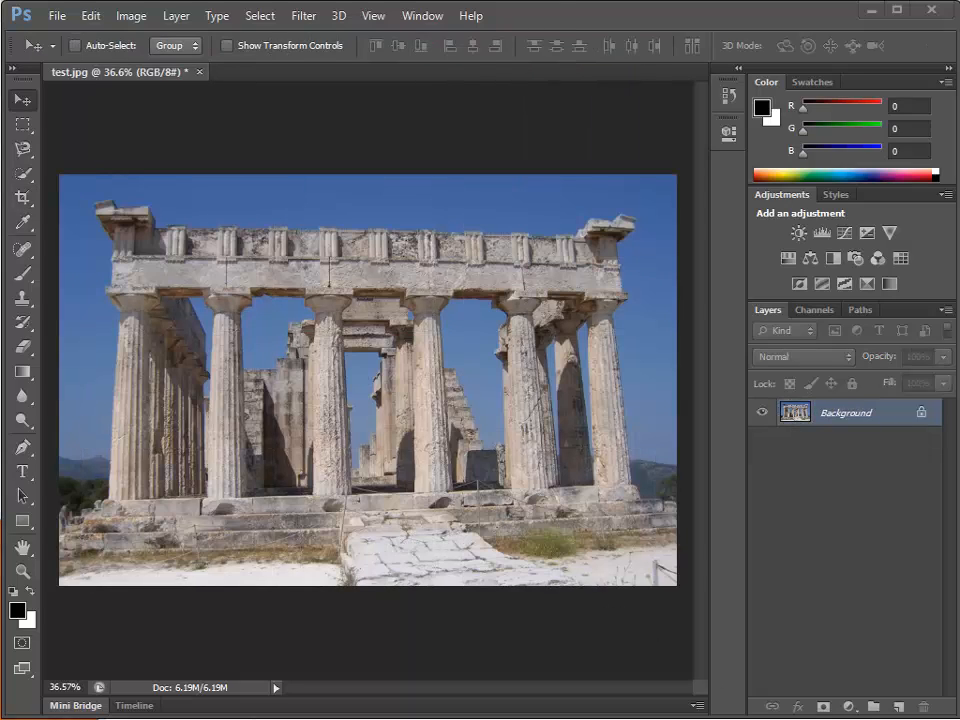
# Draw a Perspective Crop frame around the temple facade and align its upper-right and lower-left corners with the slanted building edges.
pyautogui.click(22, 201)
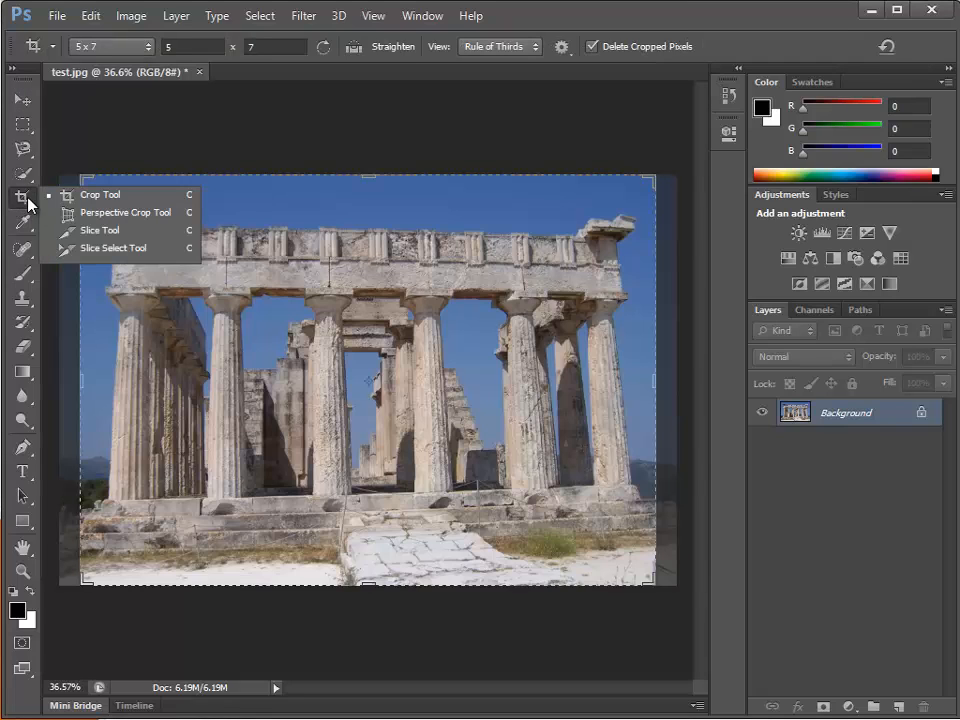
pyautogui.click(88, 214)
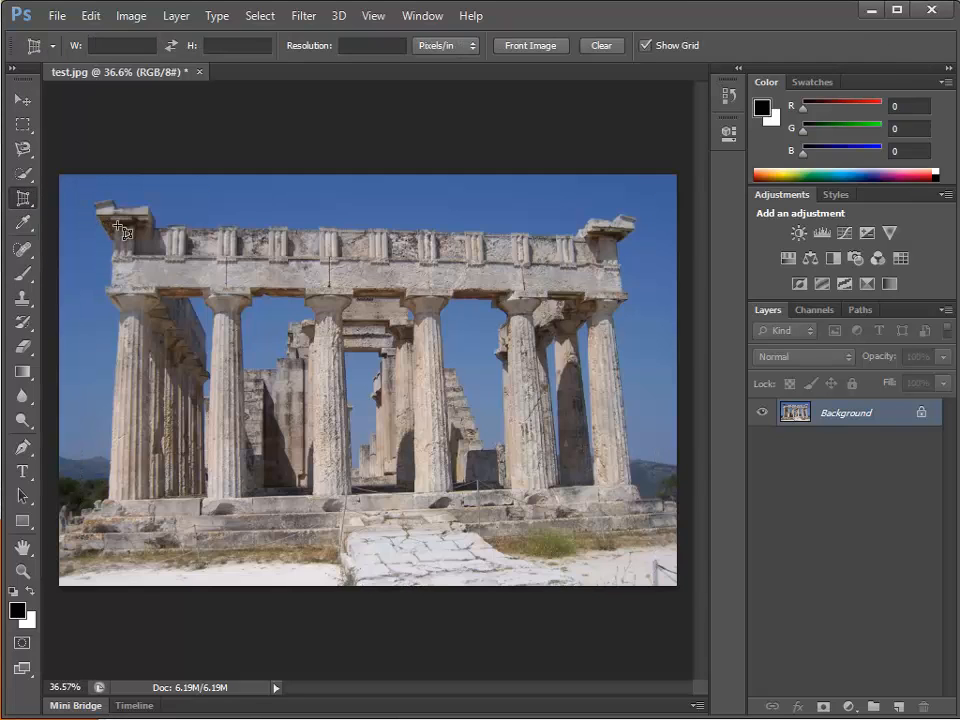
pyautogui.moveTo(112, 221); pyautogui.dragTo(638, 488)
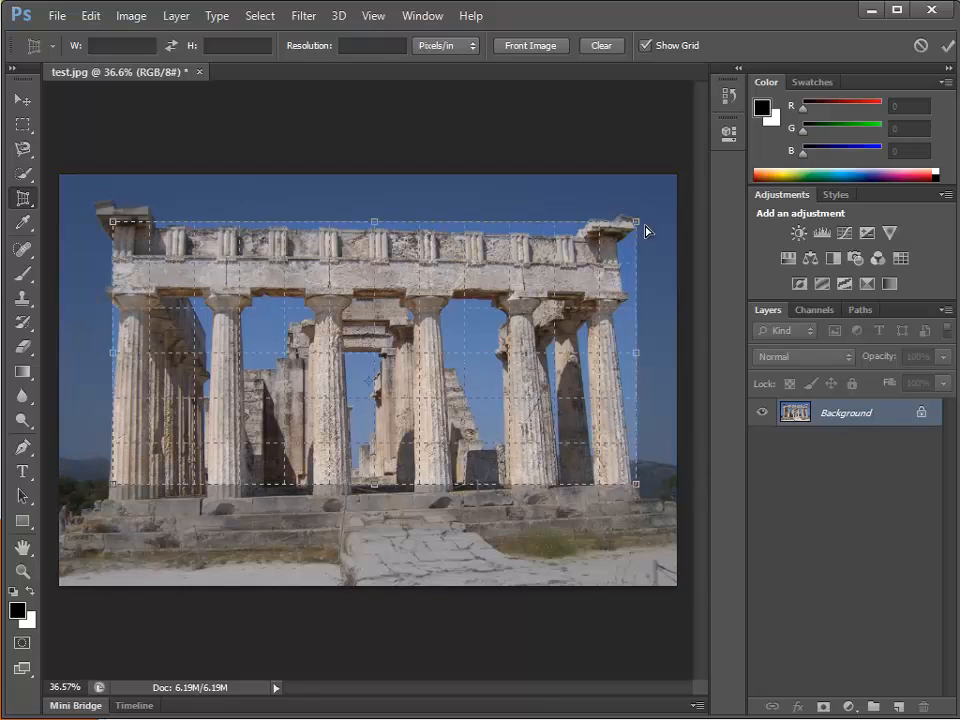
pyautogui.moveTo(636, 221); pyautogui.dragTo(615, 233)
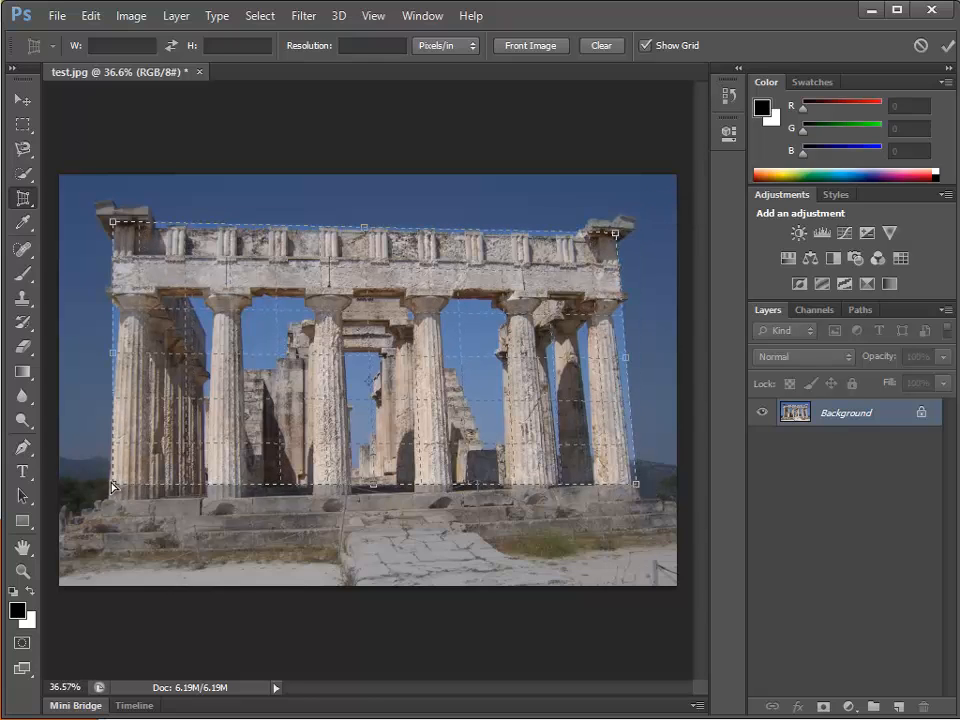
pyautogui.moveTo(113, 487); pyautogui.dragTo(96, 499)
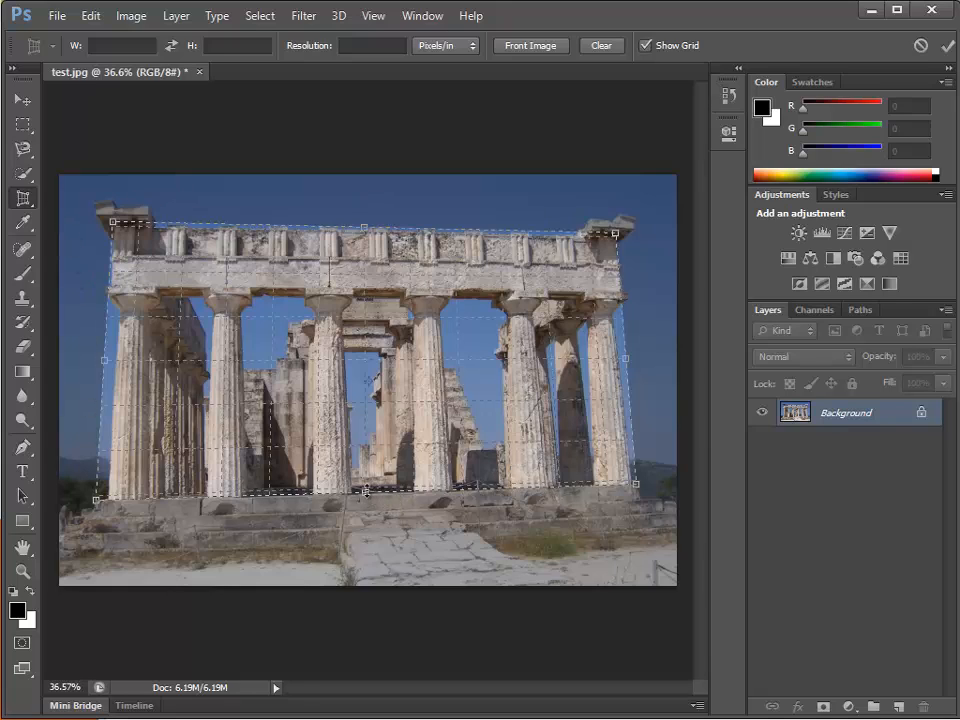
# Extend all four sides of the perspective crop frame outward to include the sky and steps, and apply the crop.
pyautogui.moveTo(364, 494); pyautogui.dragTo(365, 566)
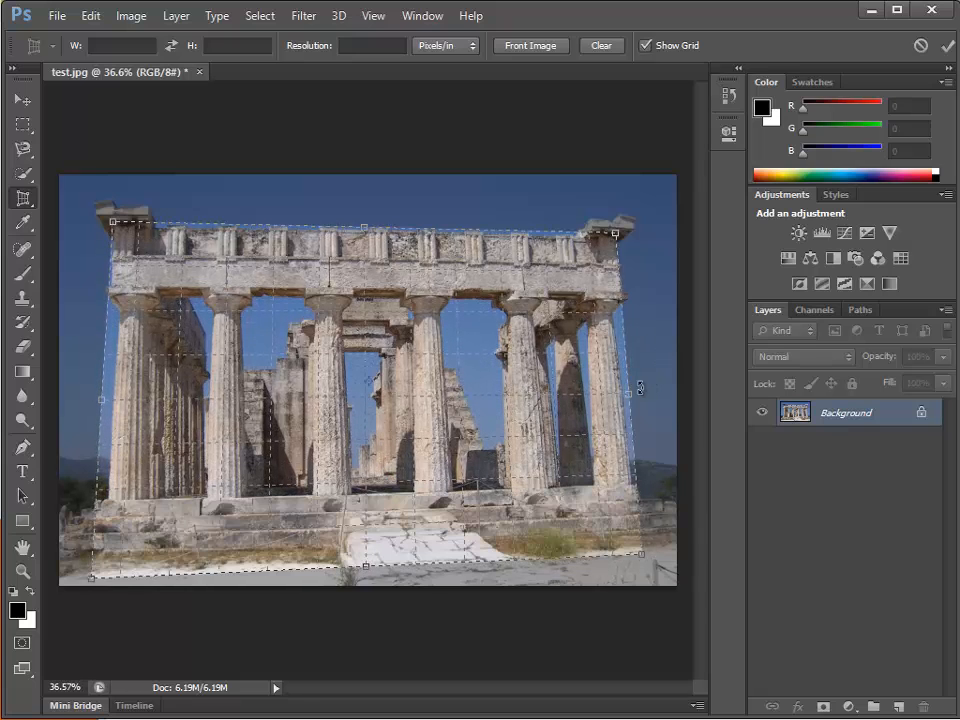
pyautogui.moveTo(631, 395); pyautogui.dragTo(661, 398)
pyautogui.moveTo(380, 228); pyautogui.dragTo(379, 190)
pyautogui.moveTo(102, 380); pyautogui.dragTo(66, 376)
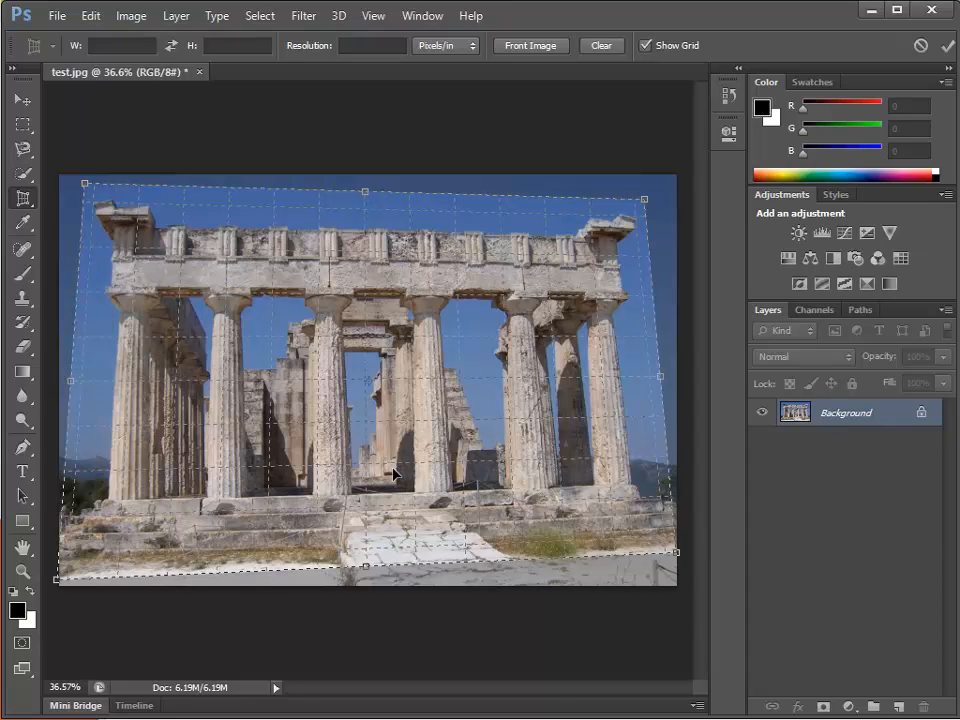
pyautogui.press('Return')
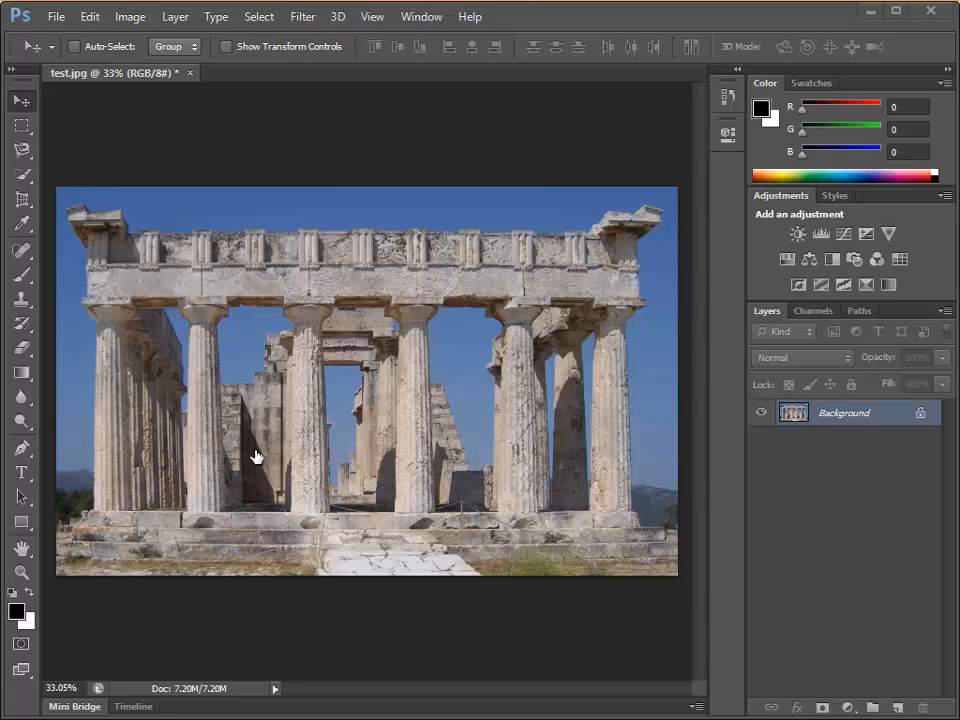
# Straighten the photo with the Ruler tool using a line drawn along the bases of the front columns.
pyautogui.click(18, 225)
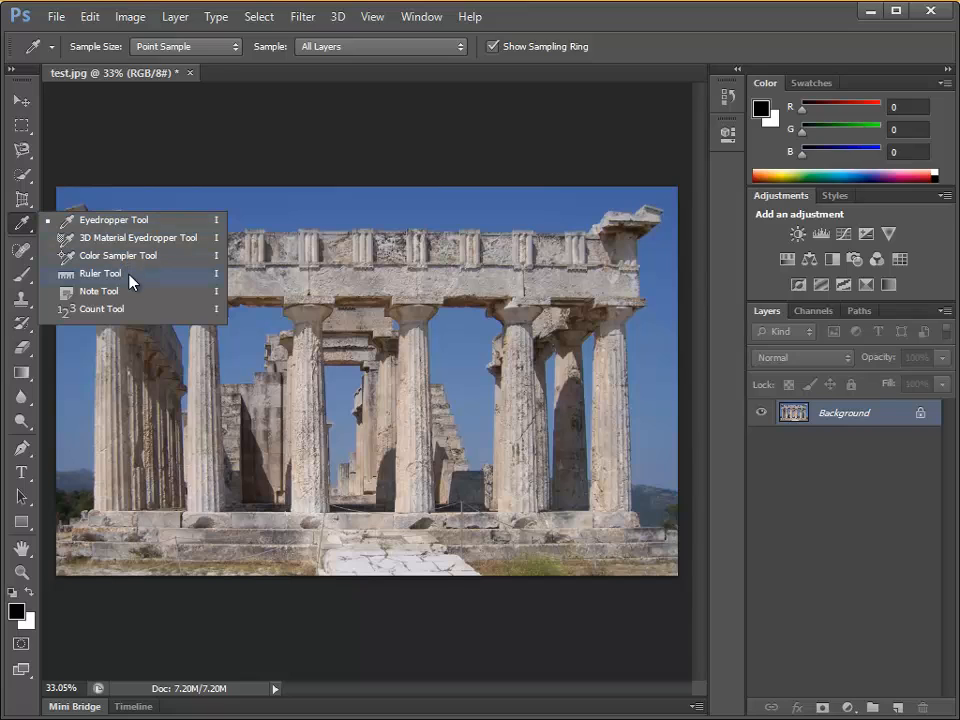
pyautogui.click(130, 276)
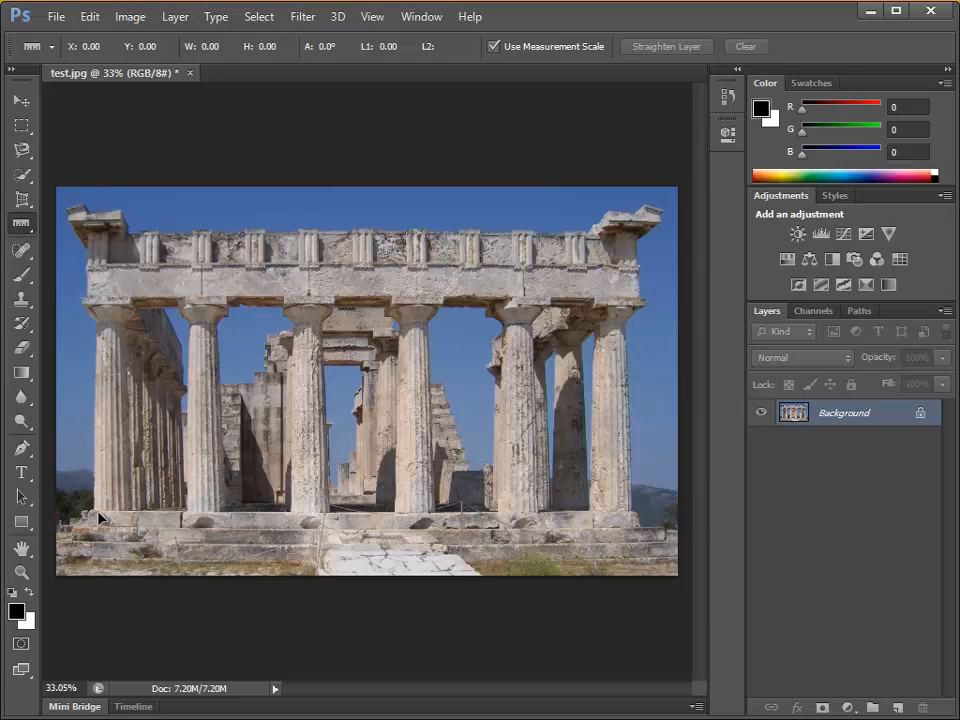
pyautogui.moveTo(99, 516); pyautogui.dragTo(636, 518)
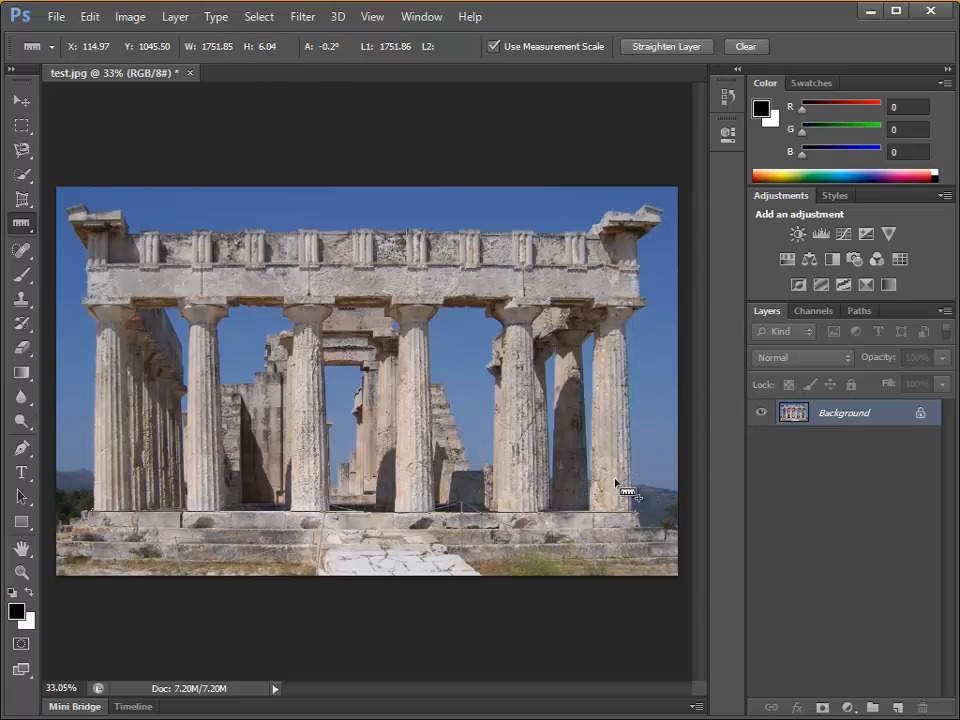
pyautogui.click(664, 47)
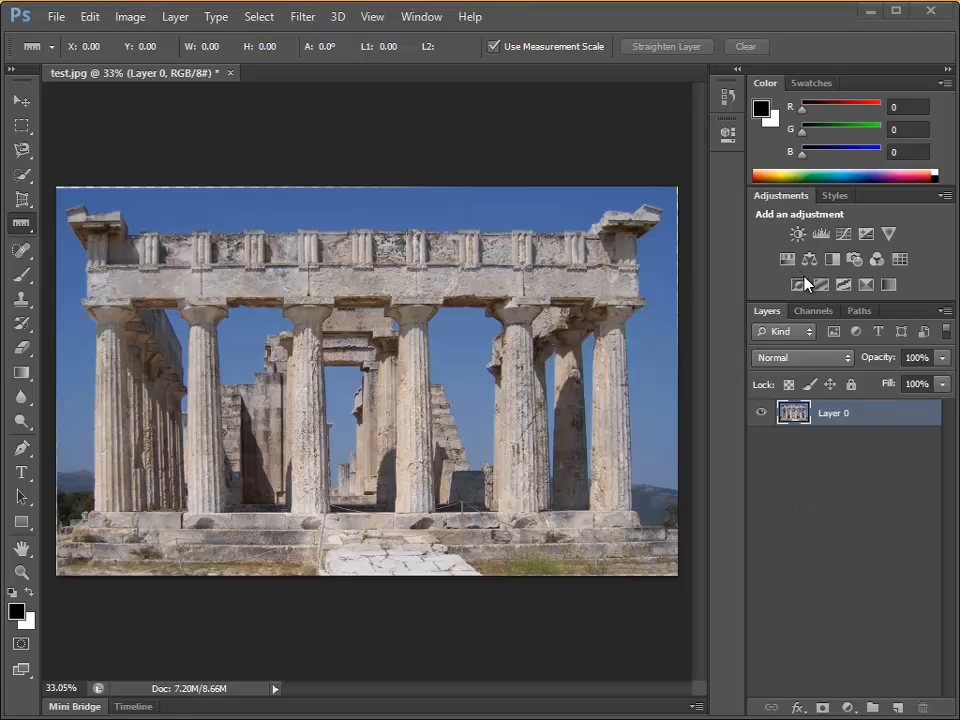
# Add a Black & White adjustment layer with default settings and a Levels adjustment layer with input levels 37 and 209.
pyautogui.click(831, 259)
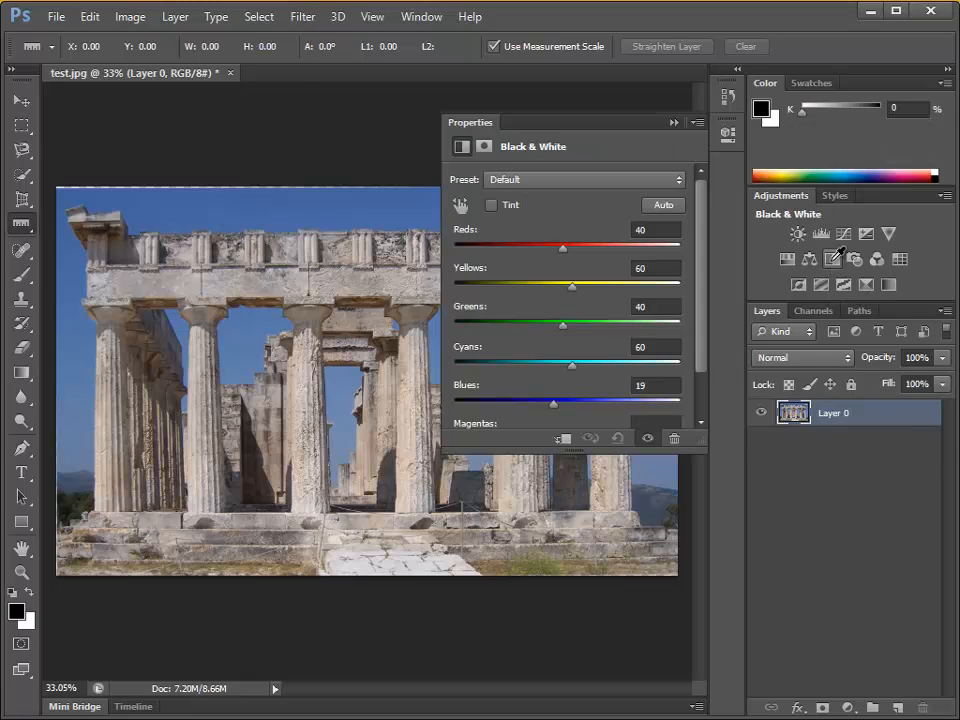
pyautogui.click(673, 122)
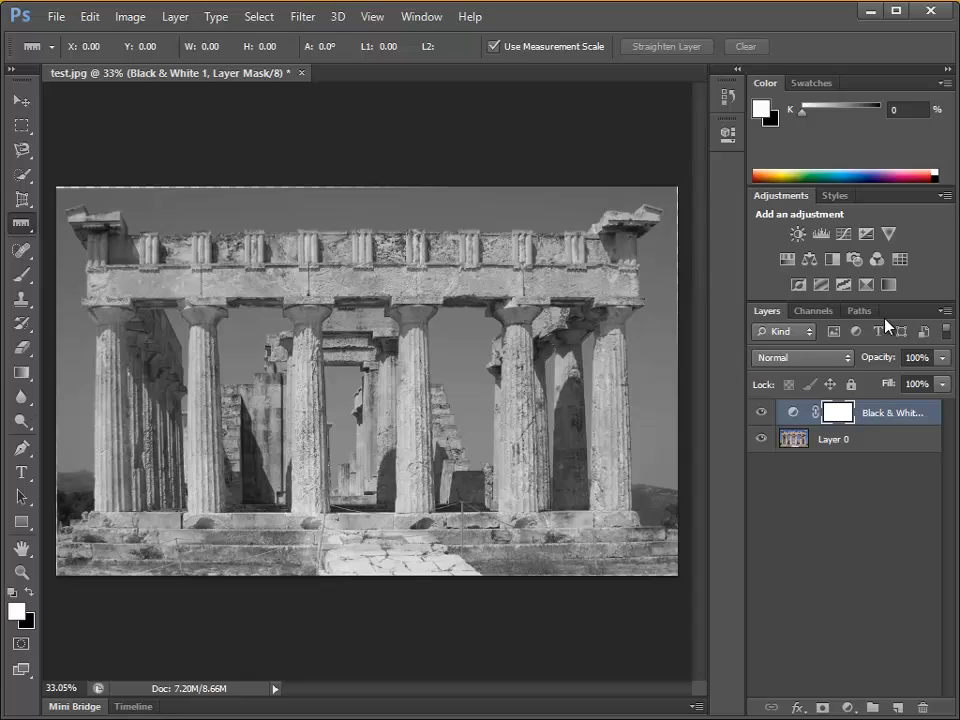
pyautogui.click(823, 236)
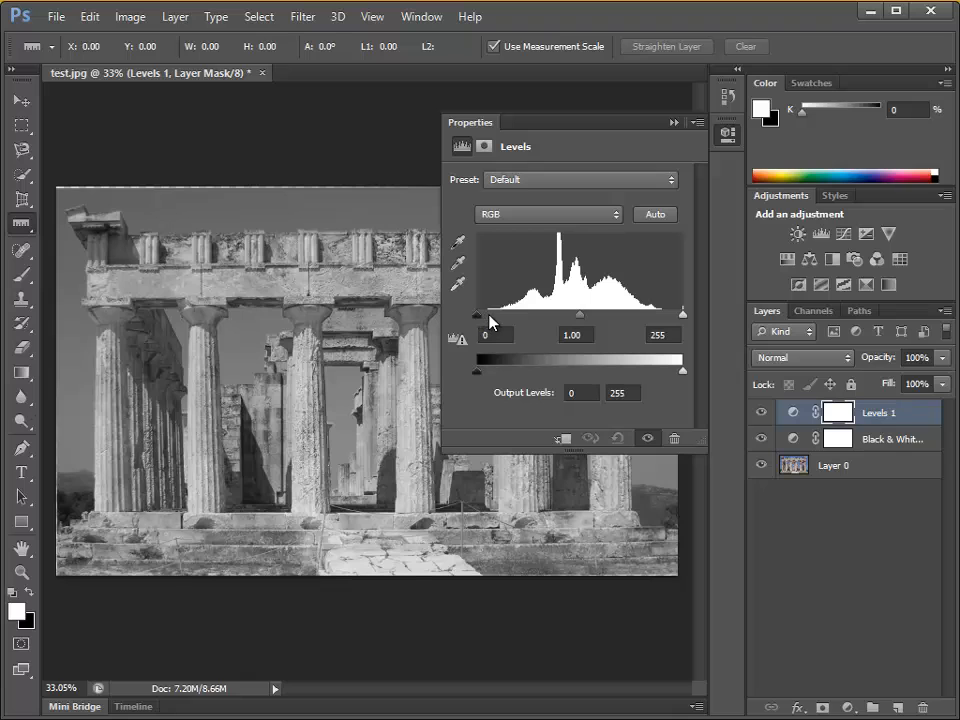
pyautogui.moveTo(482, 317); pyautogui.dragTo(511, 319)
pyautogui.moveTo(682, 315); pyautogui.dragTo(650, 317)
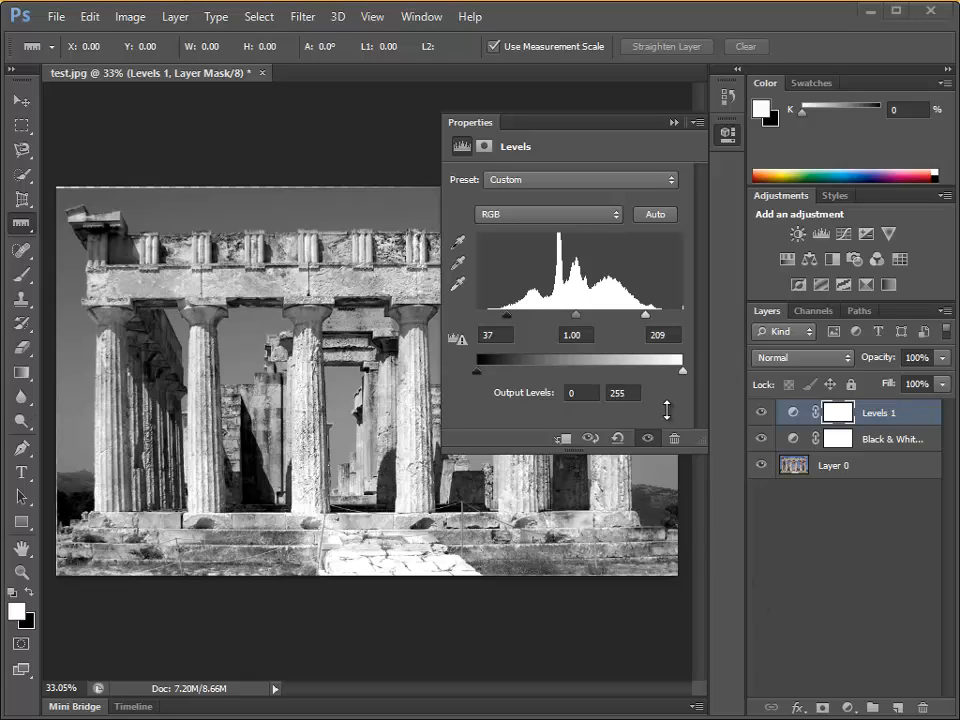
pyautogui.click(672, 122)
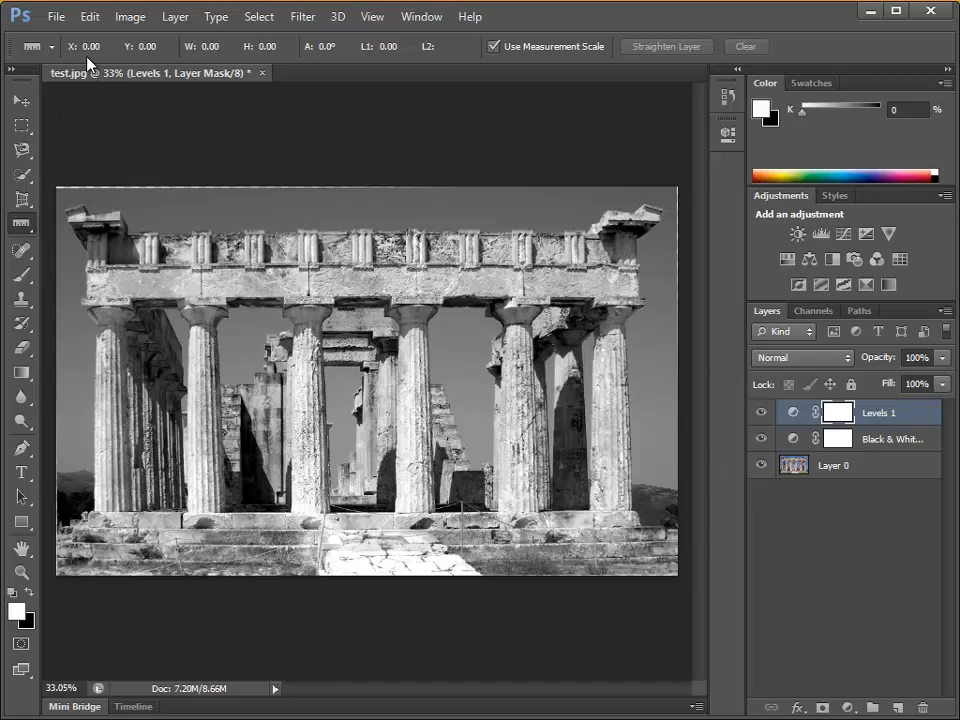
# Start saving the image under the Save As command and open the choice of file formats.
pyautogui.click(48, 18)
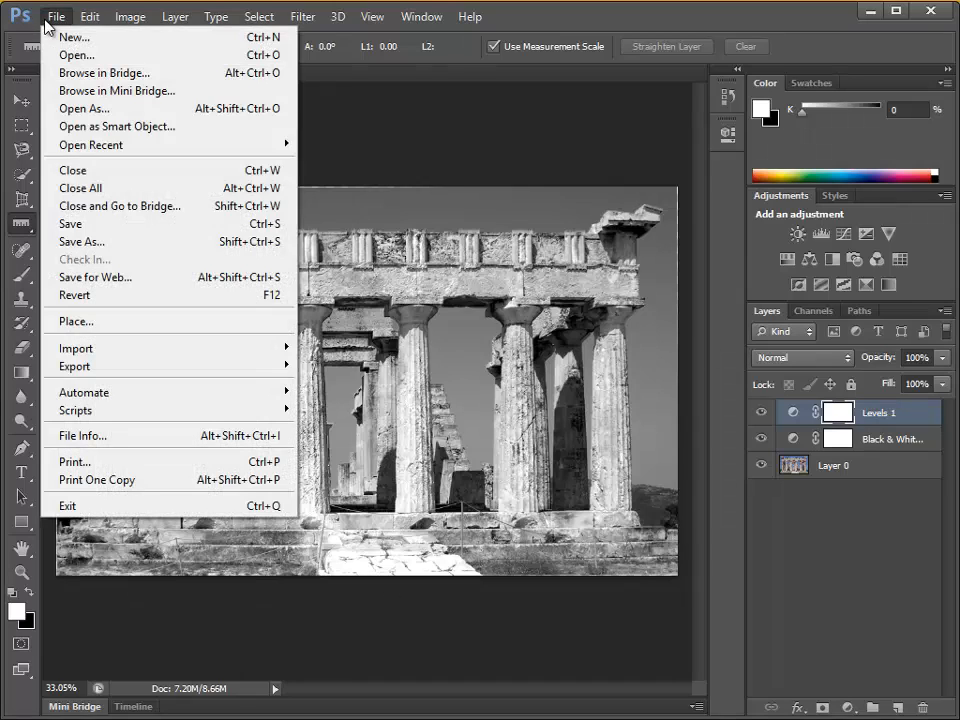
pyautogui.click(148, 242)
pyautogui.click(633, 463)
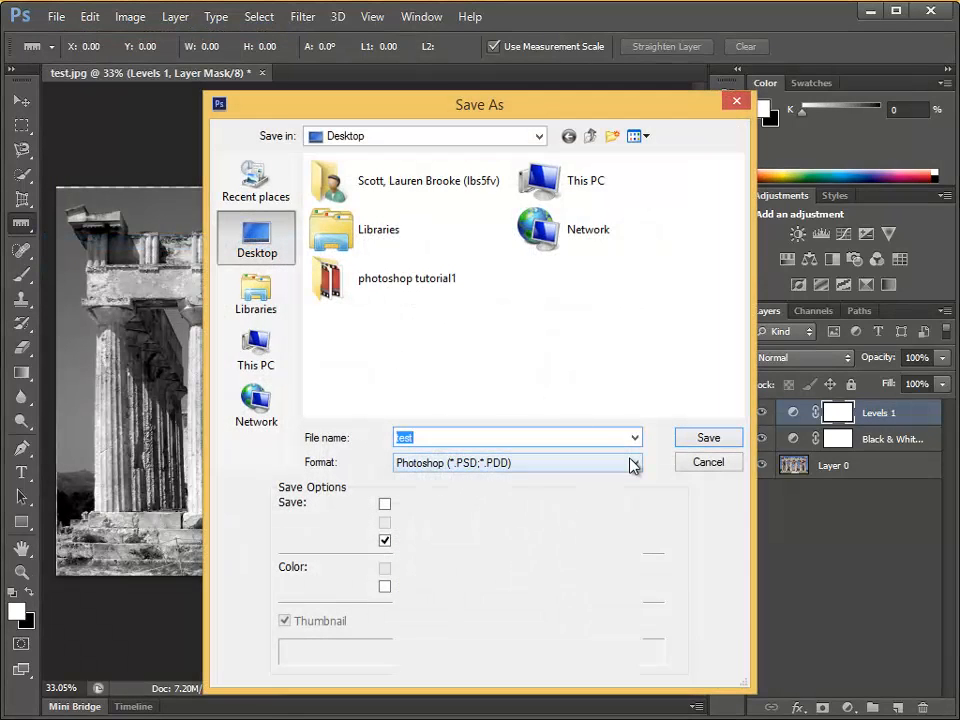